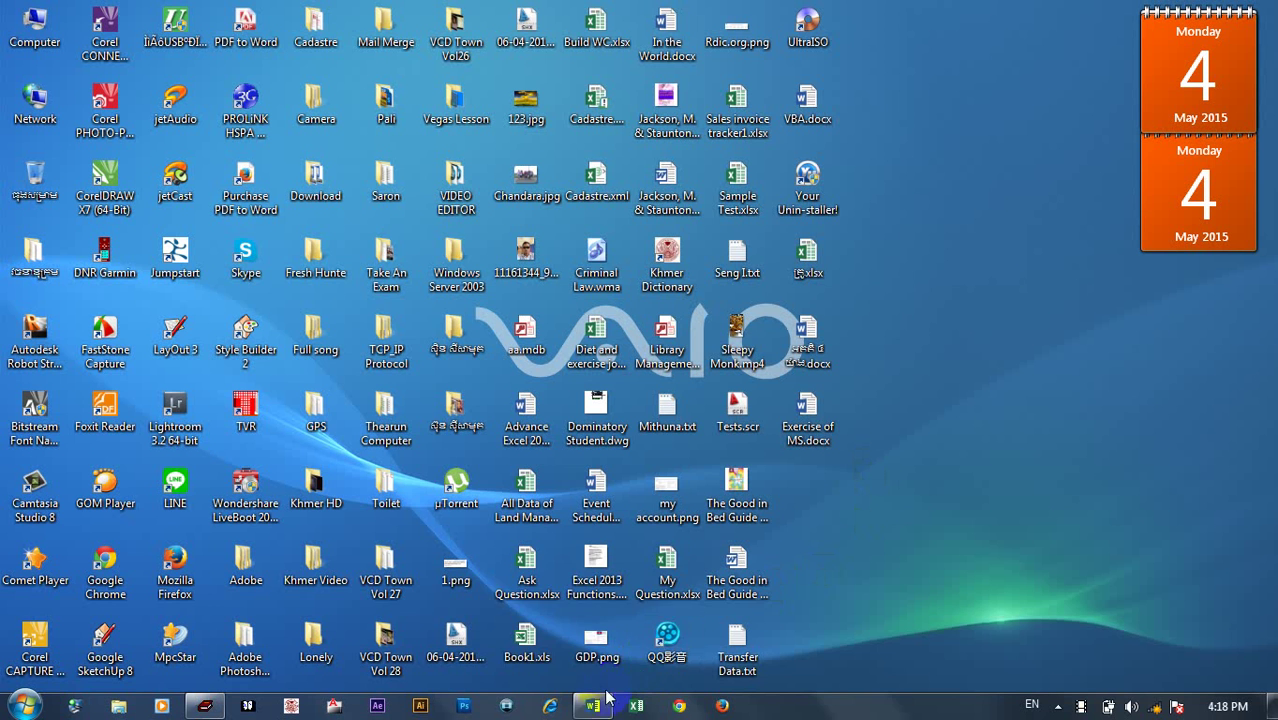
Restore the Exercise of MS invoice document and select each table column from Nº to Amount
mouse_move(598, 706)
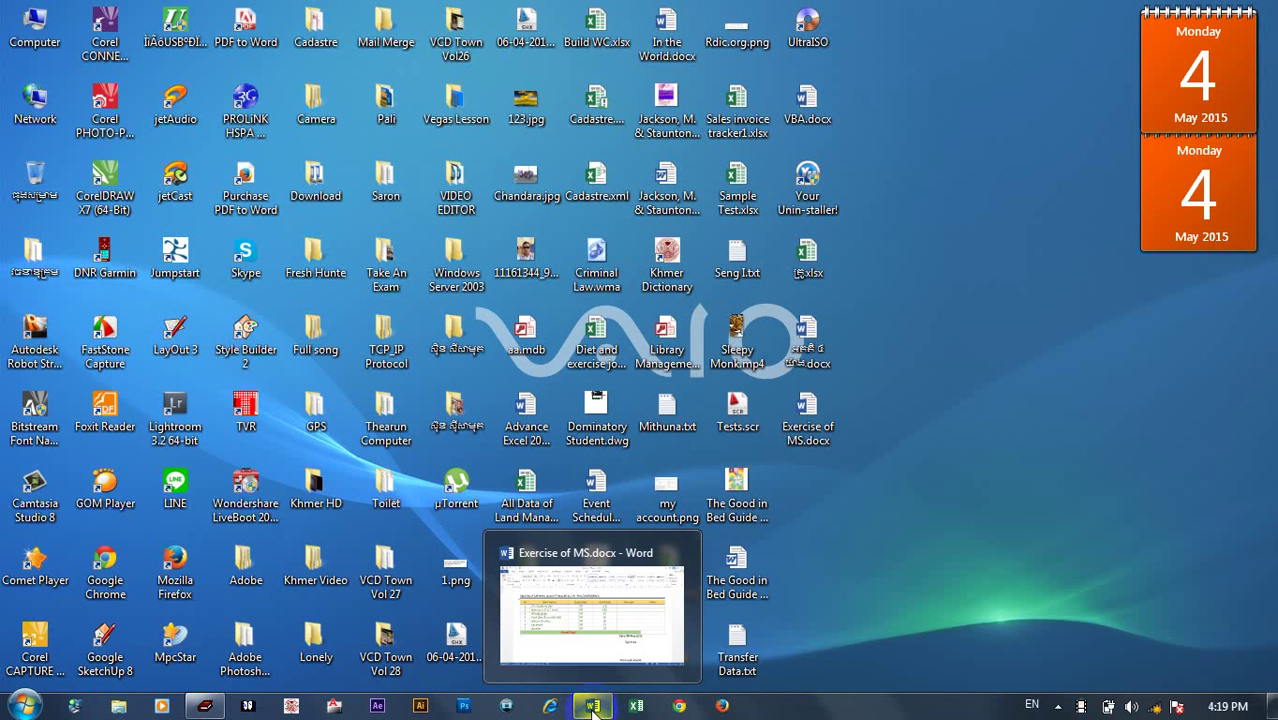
left_click(594, 709)
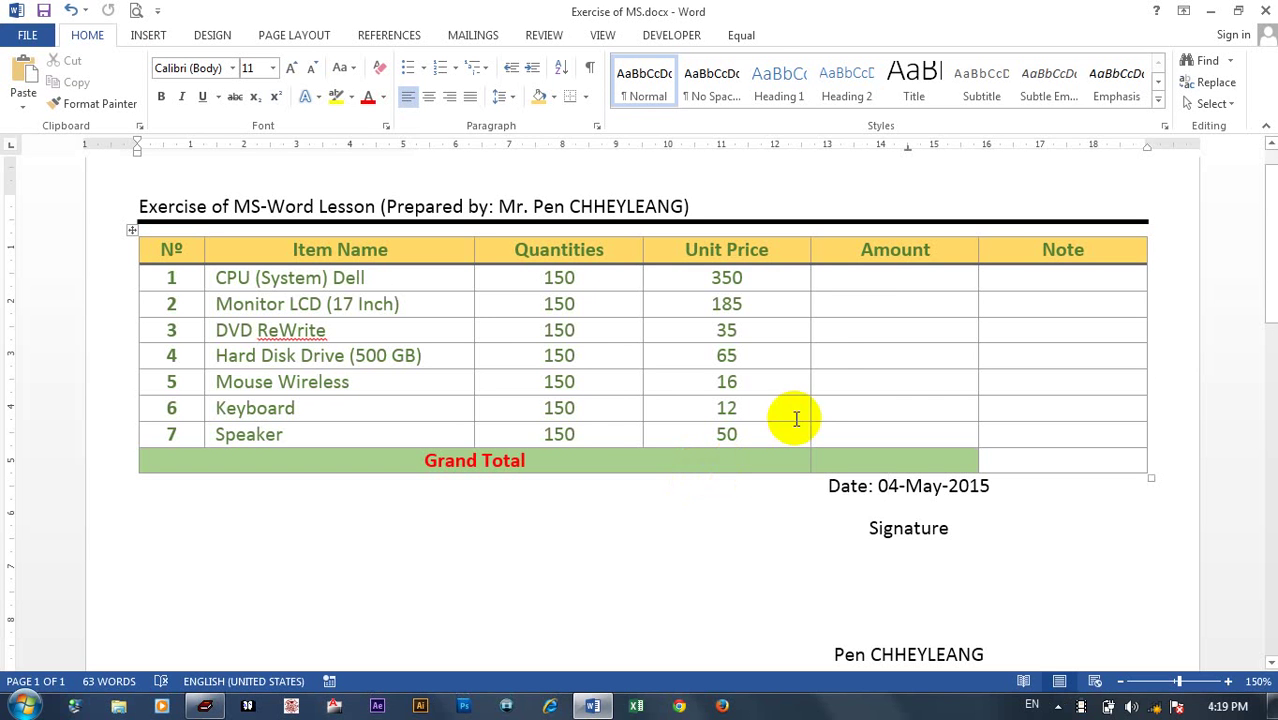
left_click(879, 279)
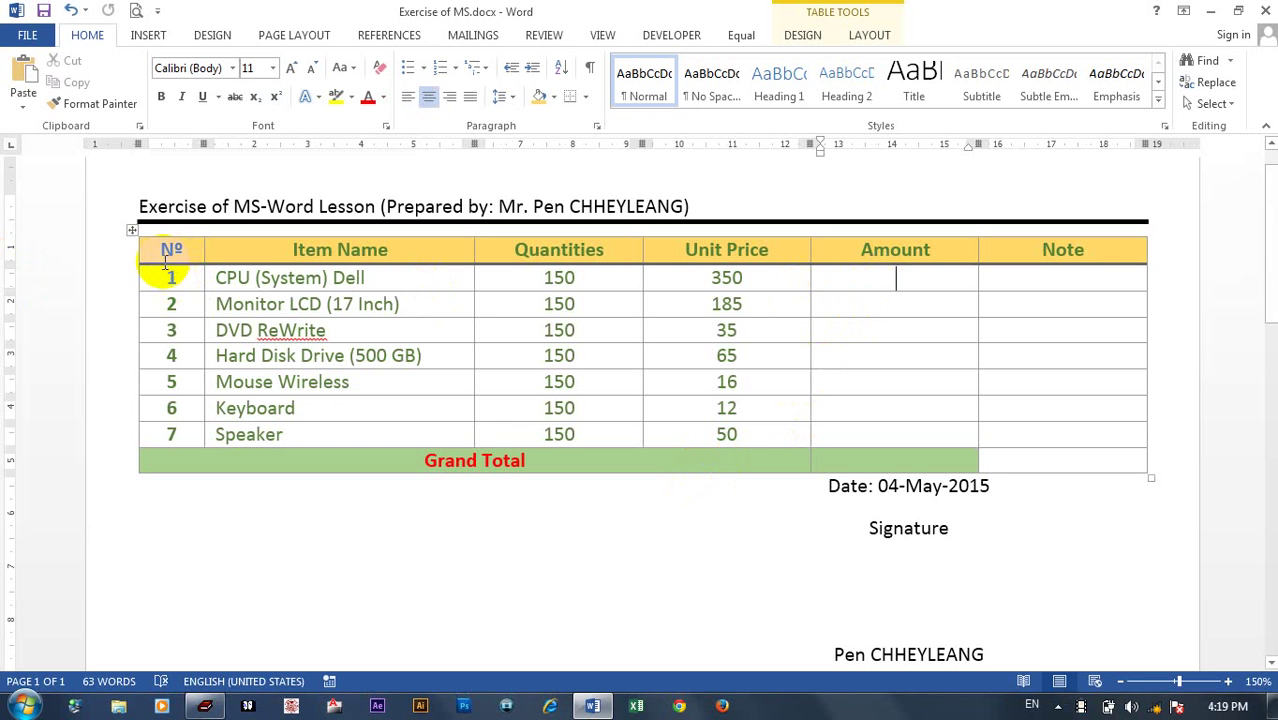
left_click_drag(155, 252, 152, 436)
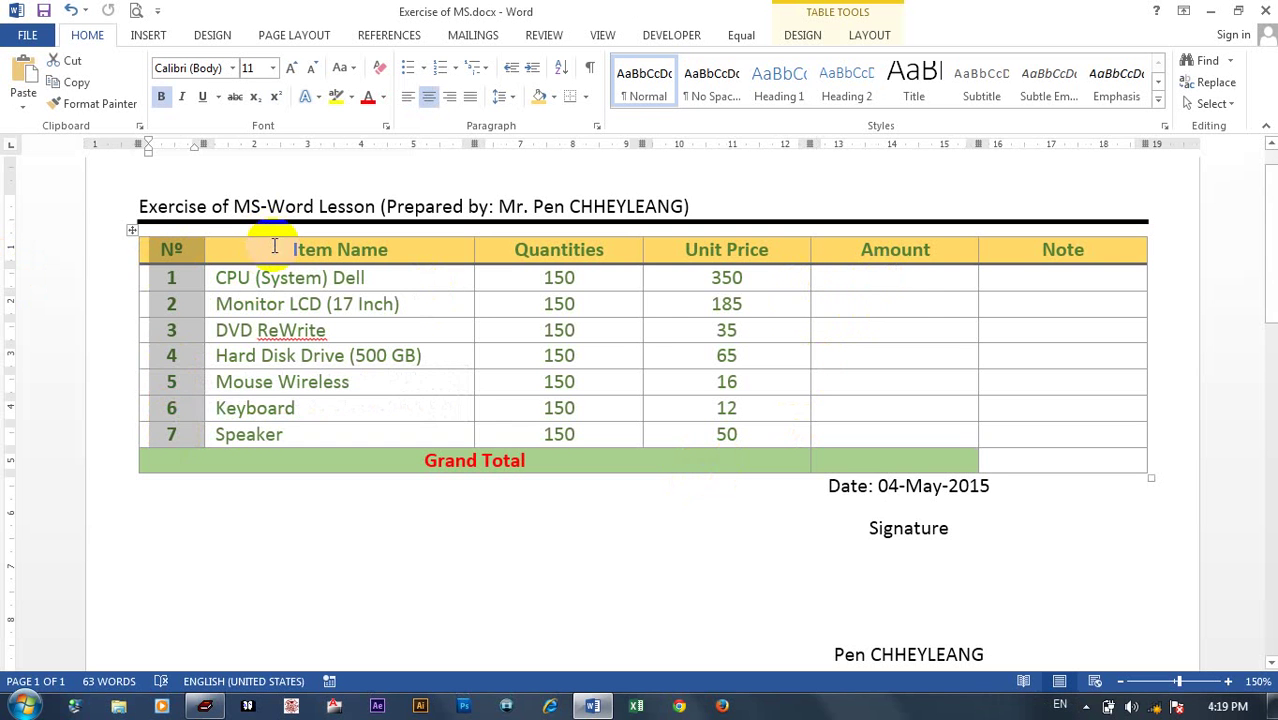
left_click_drag(274, 246, 354, 430)
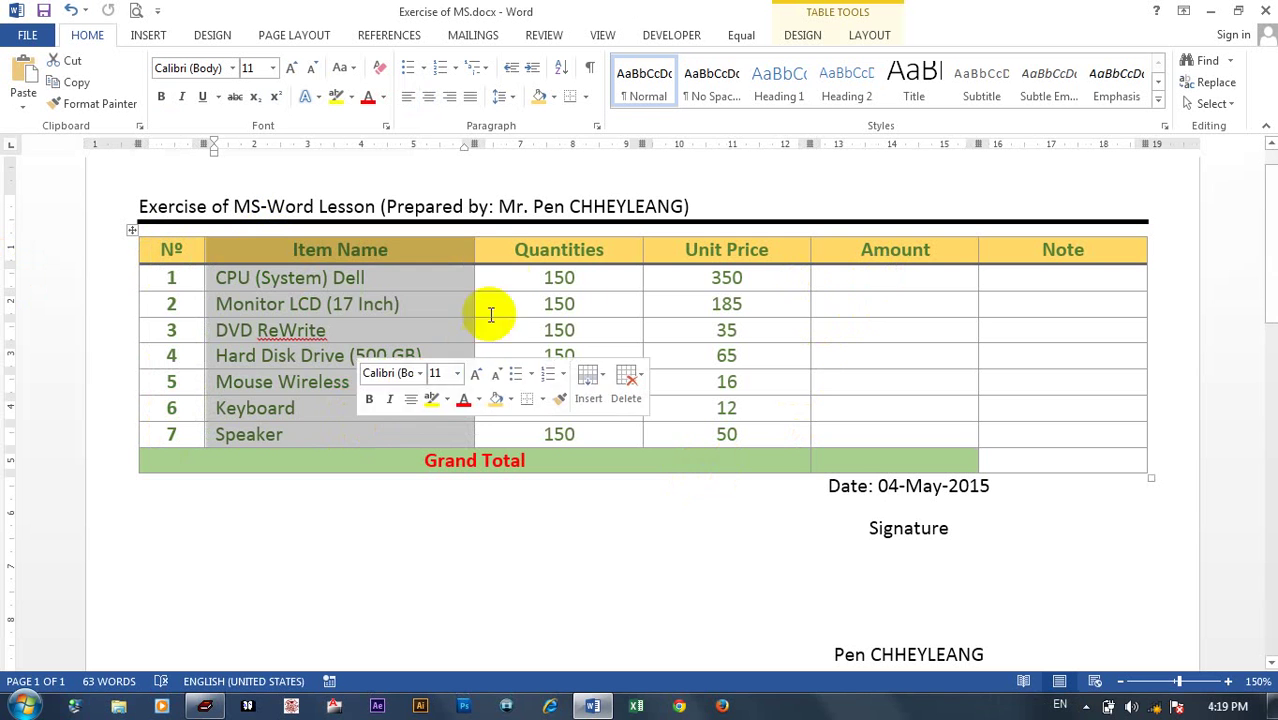
left_click_drag(525, 258, 599, 432)
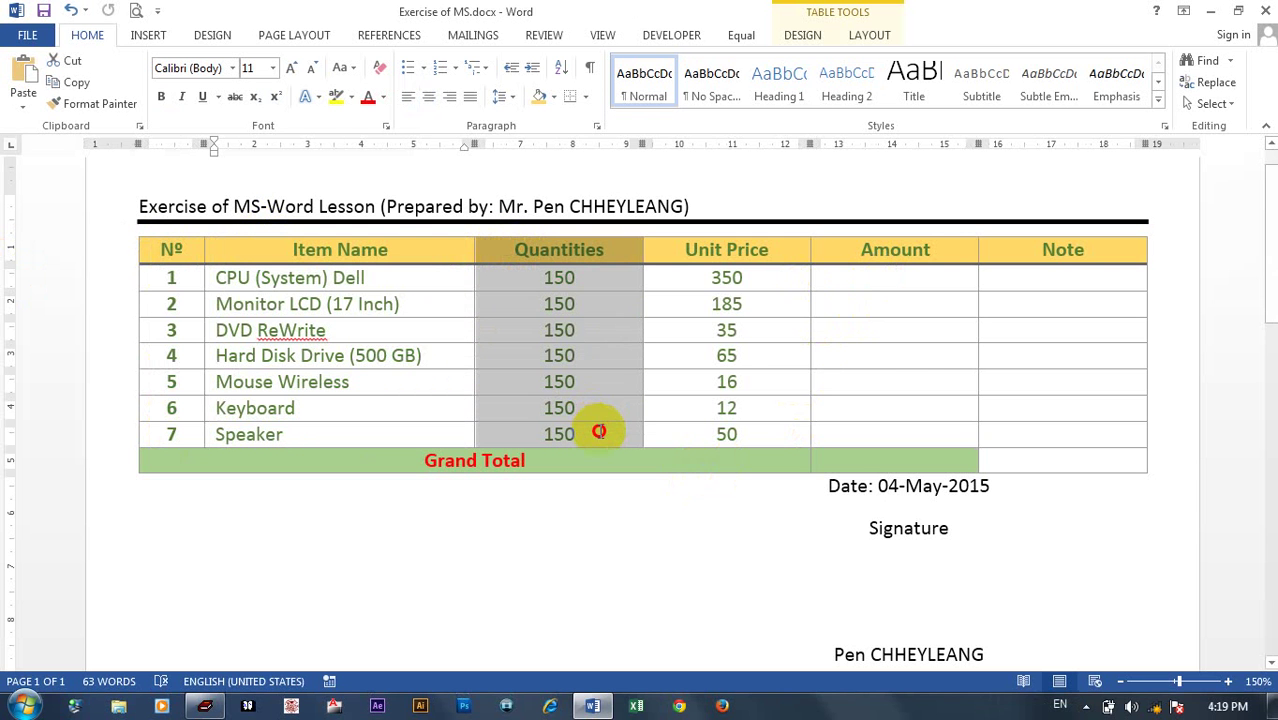
mouse_move(676, 250)
left_mouse_down()
mouse_move(753, 343)
mouse_move(764, 426)
left_mouse_up()
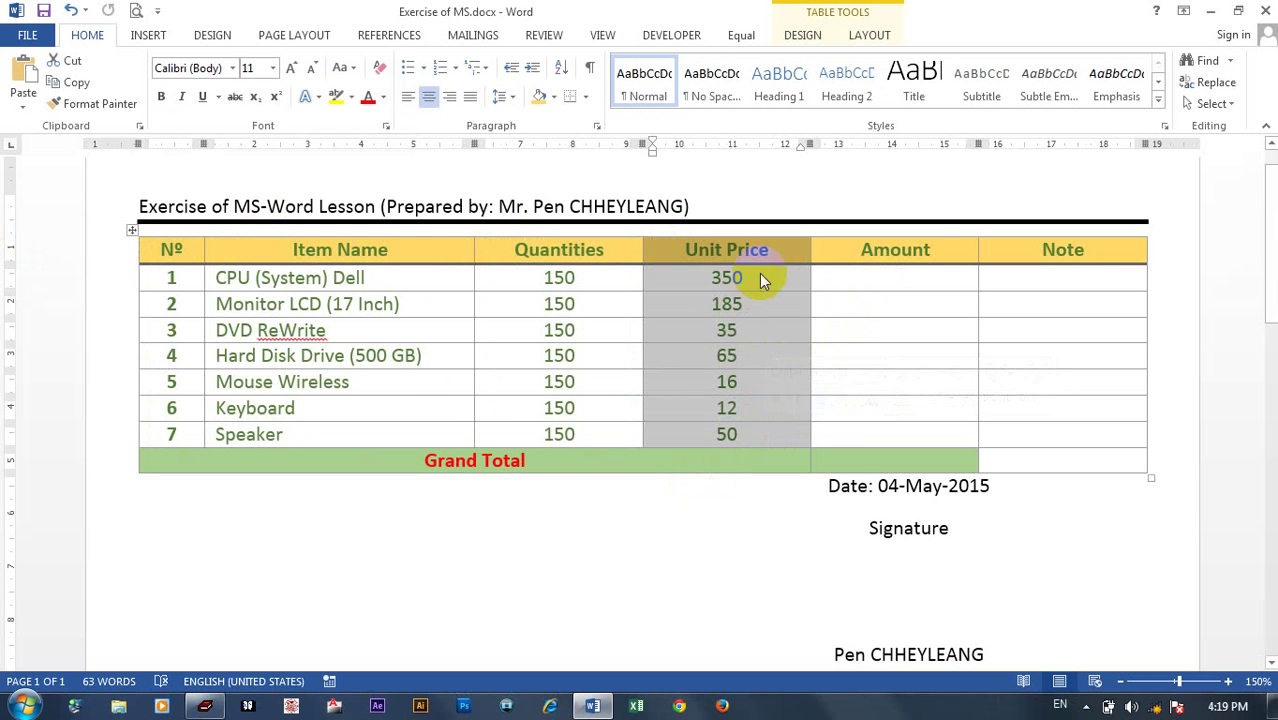
mouse_move(851, 252)
left_mouse_down()
mouse_move(875, 344)
mouse_move(875, 430)
left_mouse_up()
left_click(908, 280)
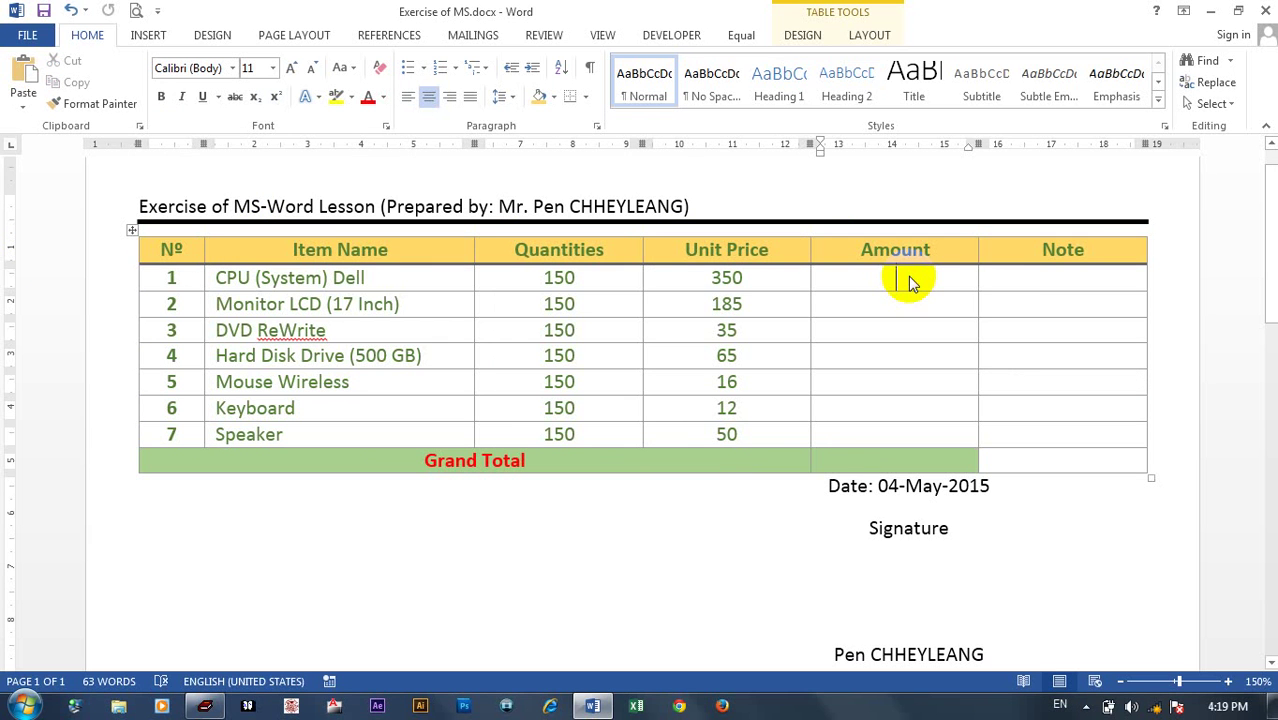
Insert =PRODUCT(LEFT) with #,##0 number format into row 1's Amount cell
left_click(884, 45)
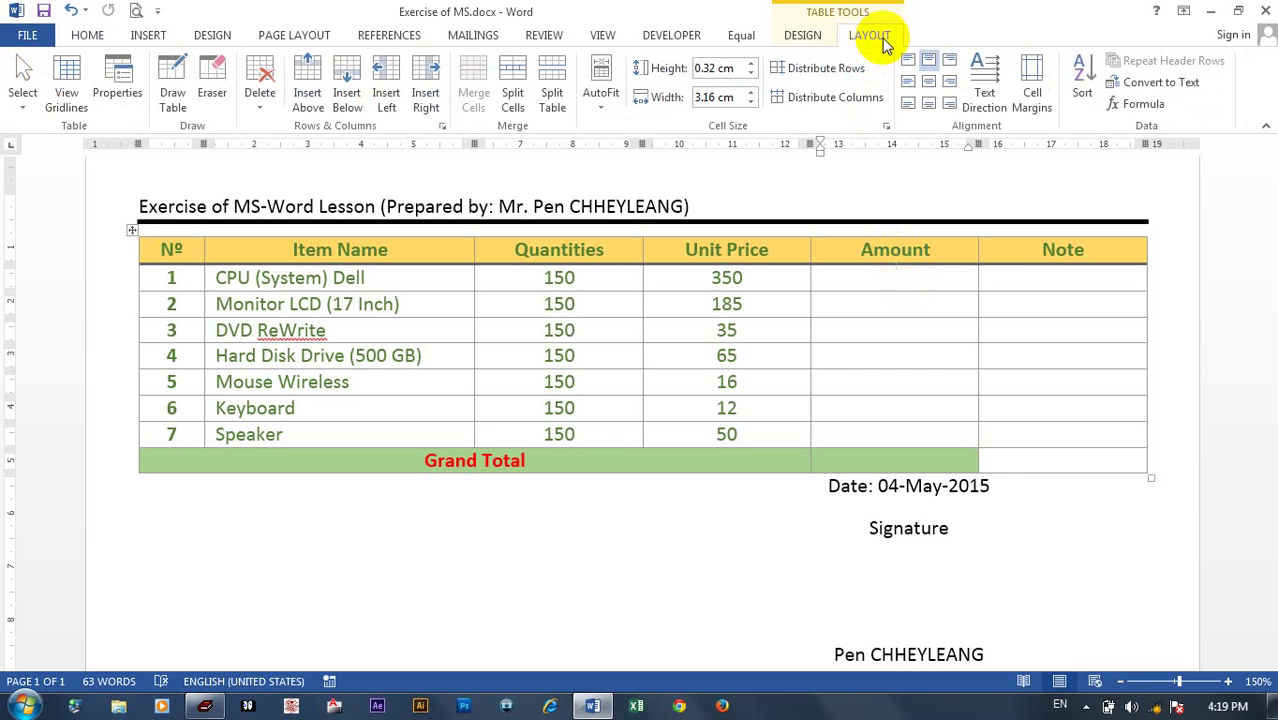
left_click(1160, 106)
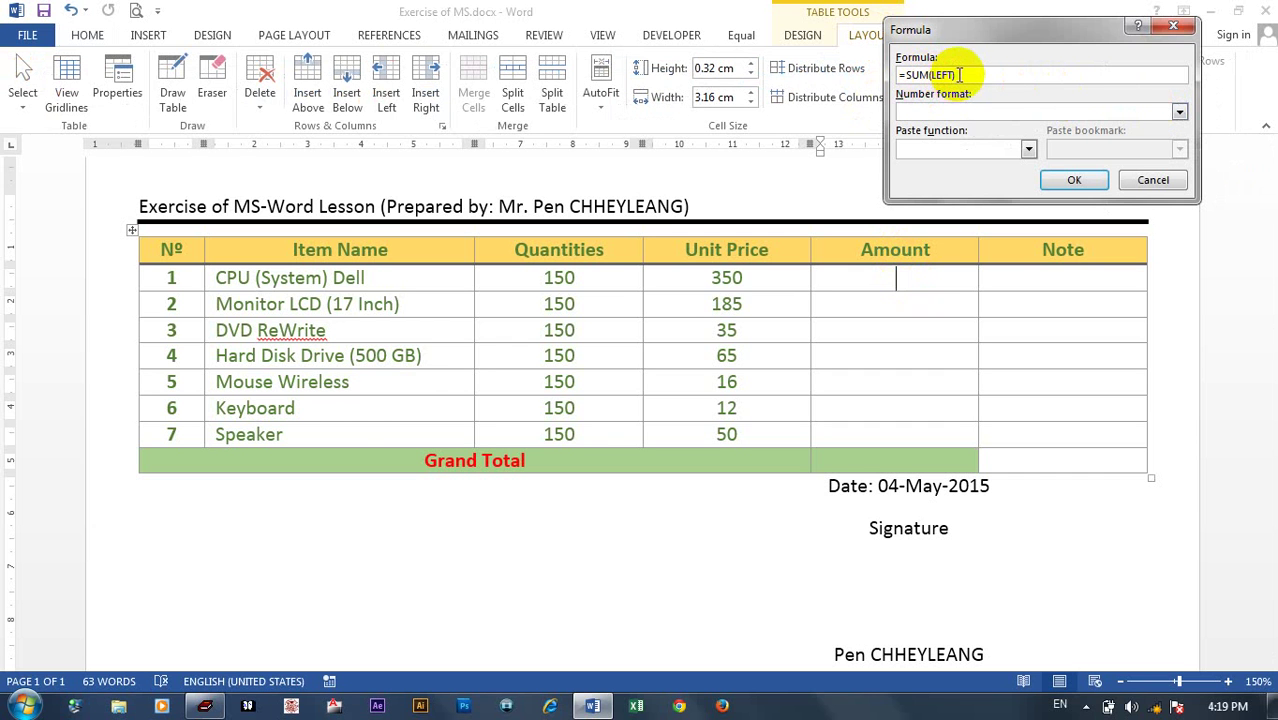
left_click_drag(960, 75, 897, 66)
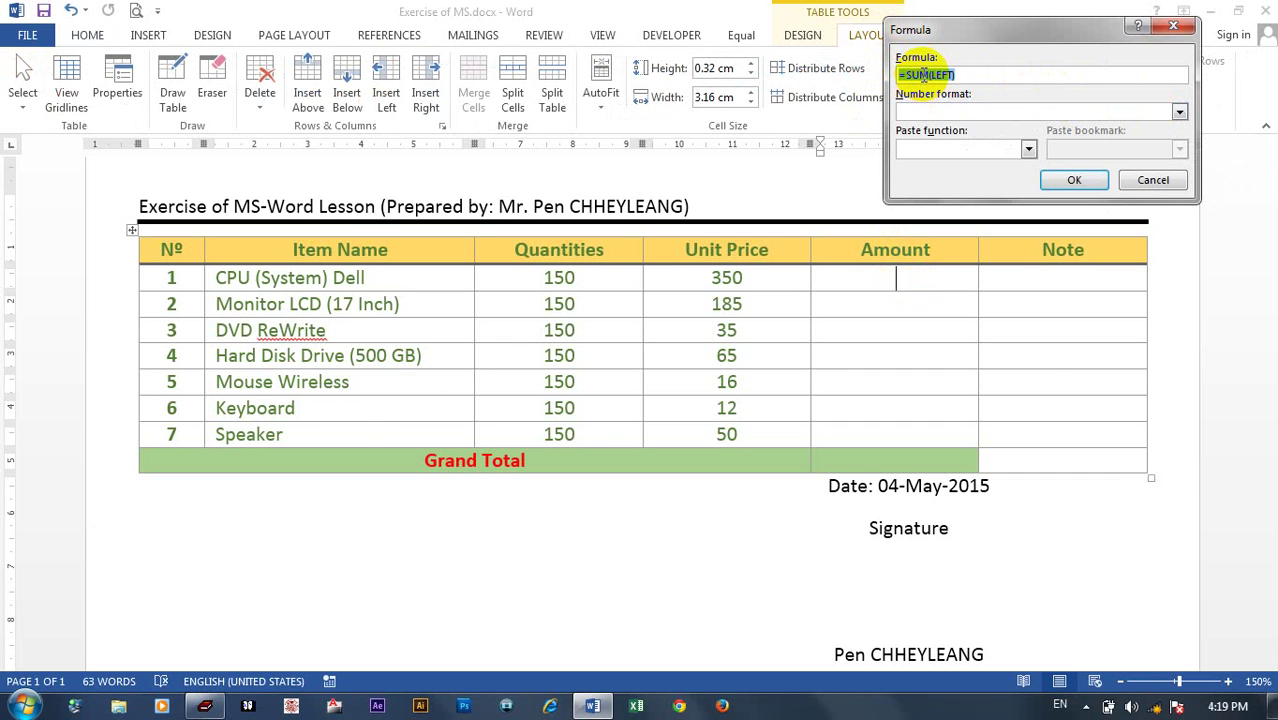
left_click(926, 75)
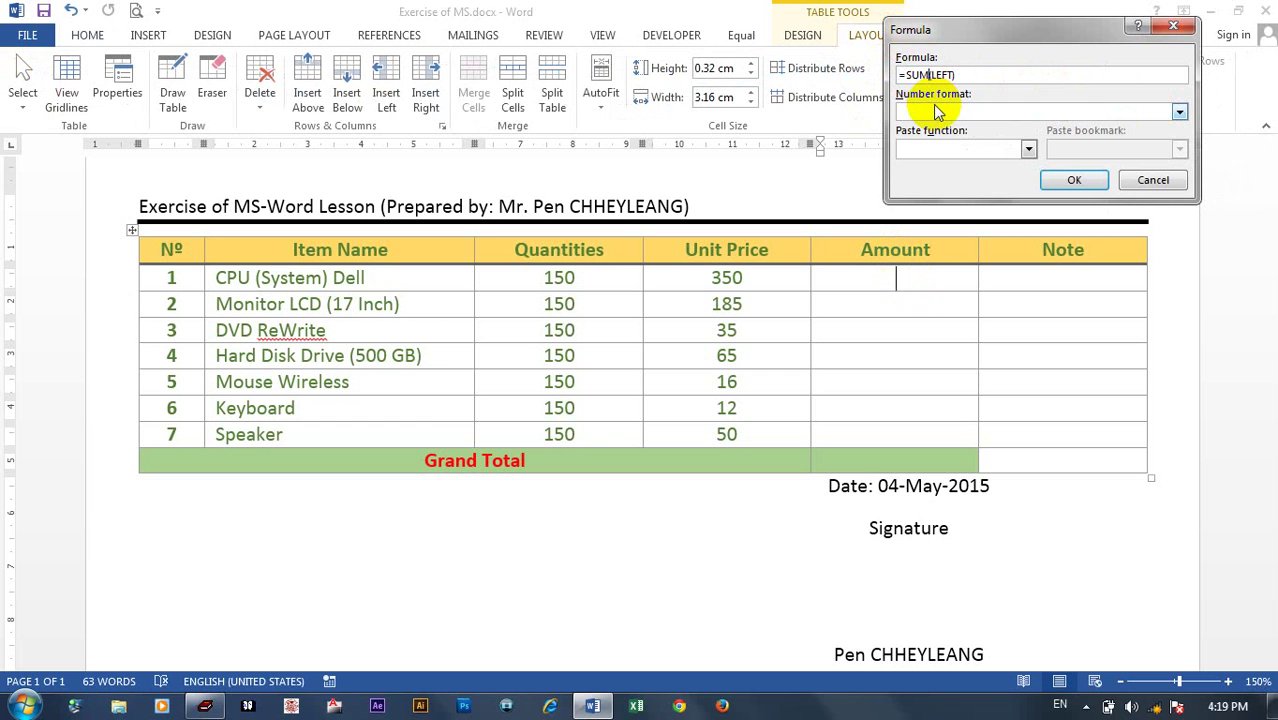
key("BackSpace")
key("BackSpace")
key("BackSpace")
type("roduct")
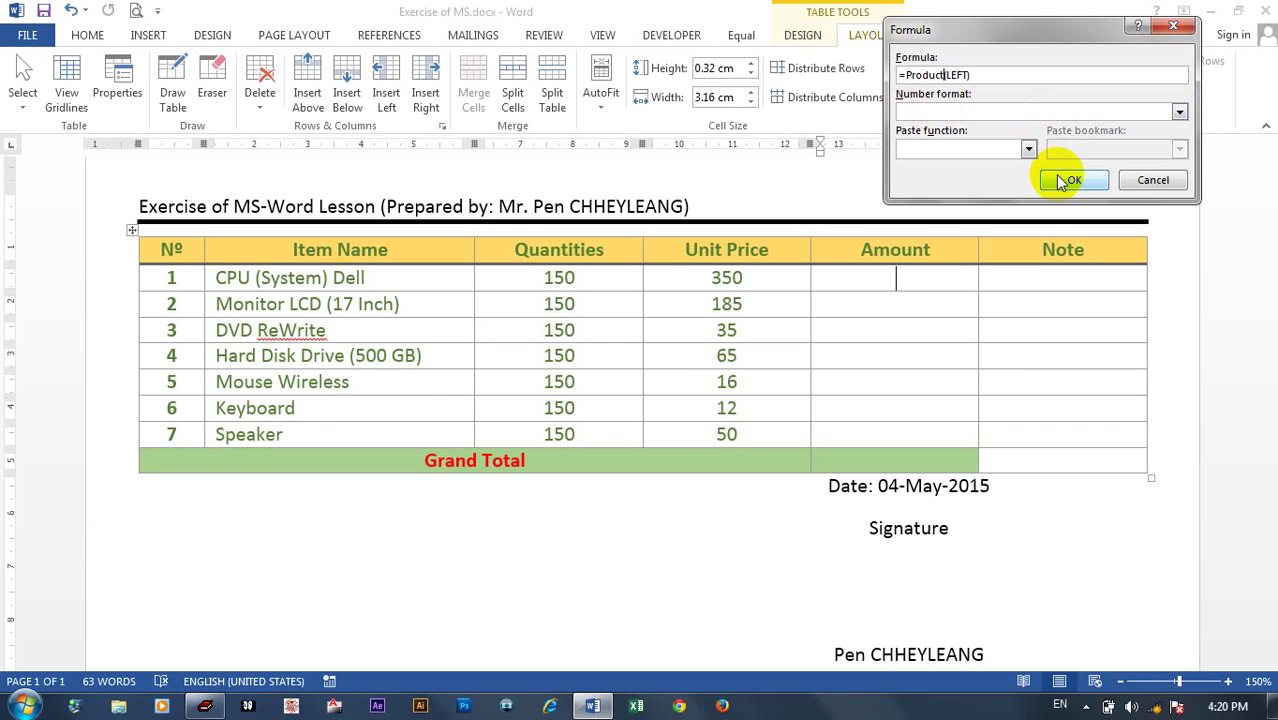
left_click(1178, 112)
left_click(1083, 126)
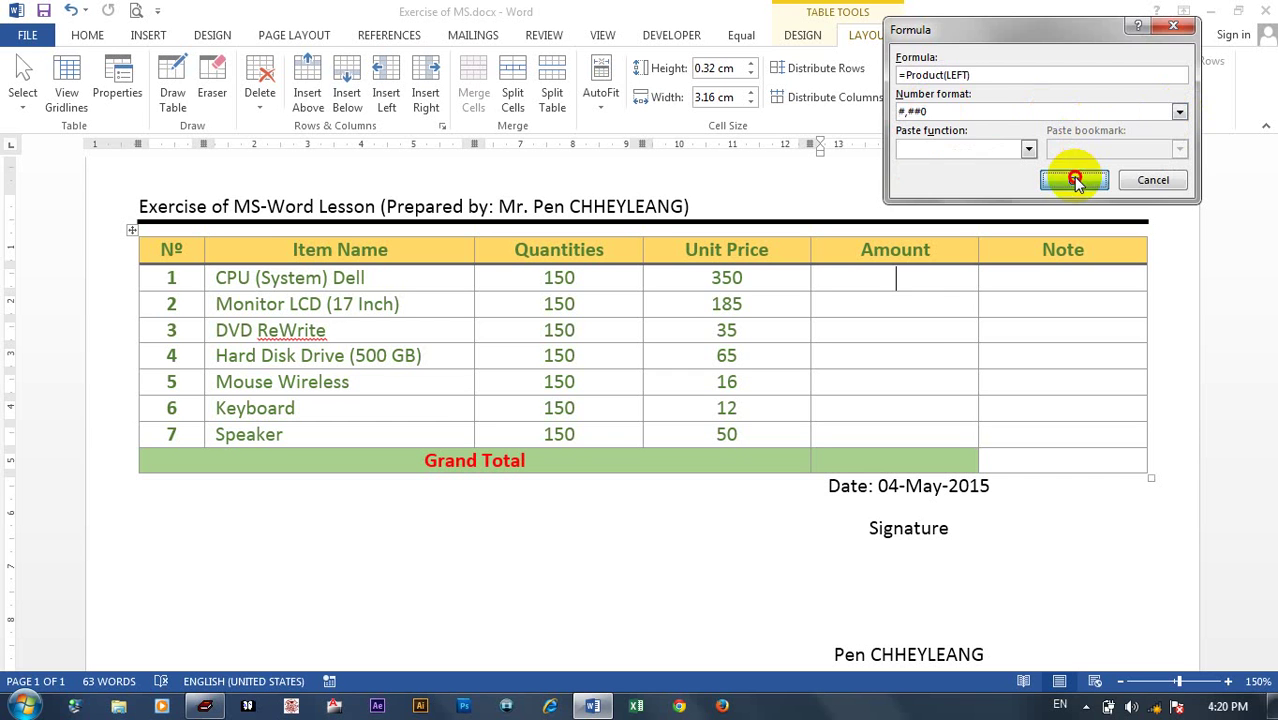
left_click(1075, 181)
Check the 52,500 result in row 1, then bring up the Windows Run box
left_click(940, 302)
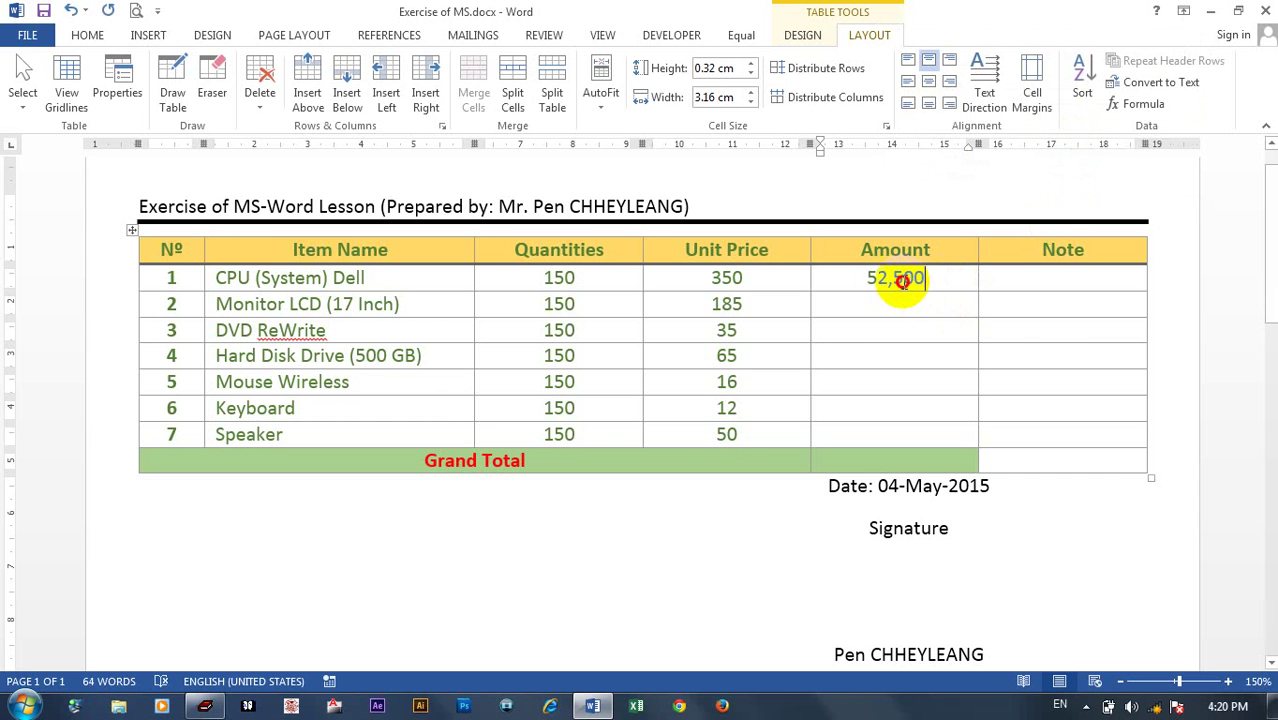
left_click_drag(930, 279, 857, 279)
left_click(931, 279)
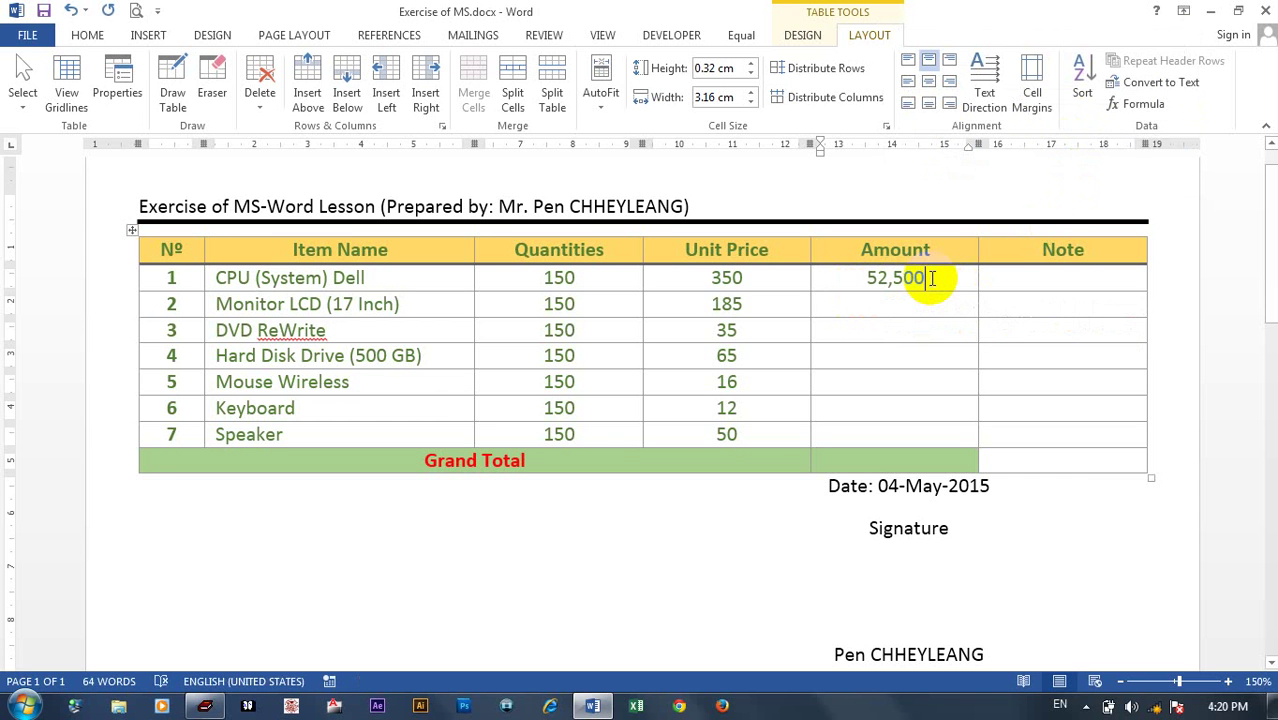
key("super+r")
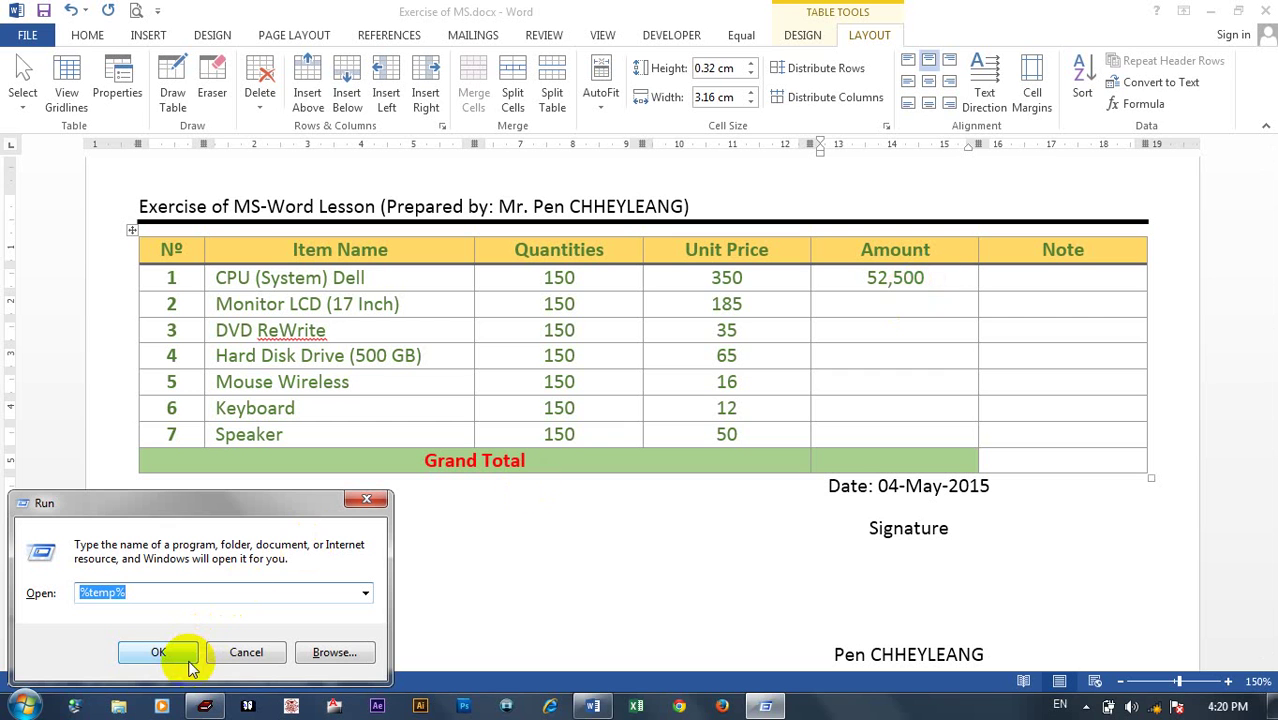
Launch Calculator from the Run box and compute 150 × 350 = 52,500
key("Down")
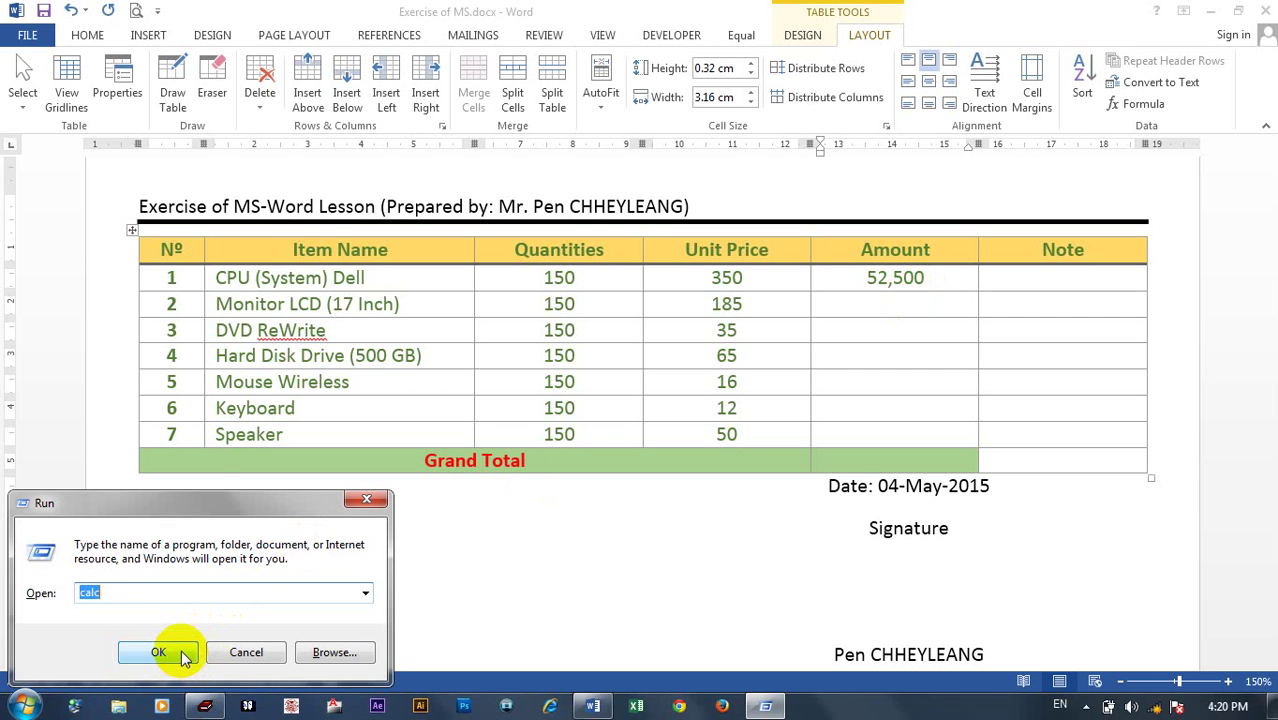
left_click(158, 652)
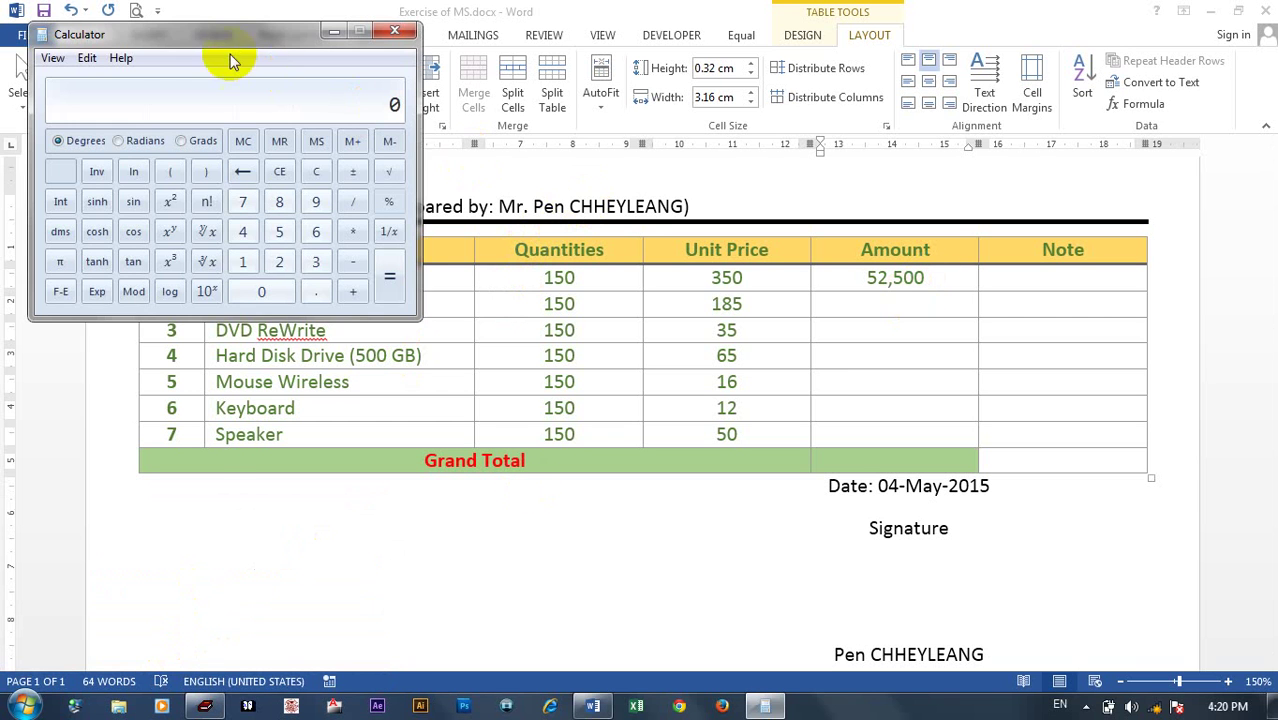
left_click_drag(225, 37, 240, 100)
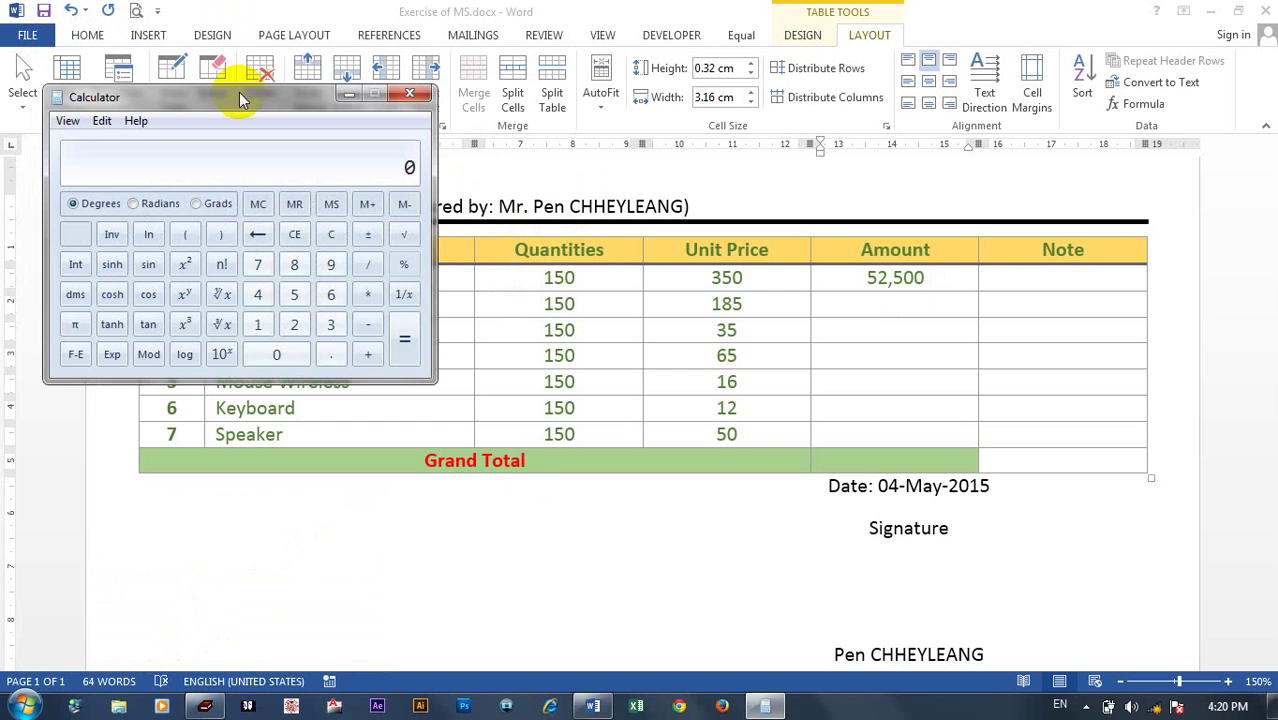
type("150 * ")
type("35")
key("Return")
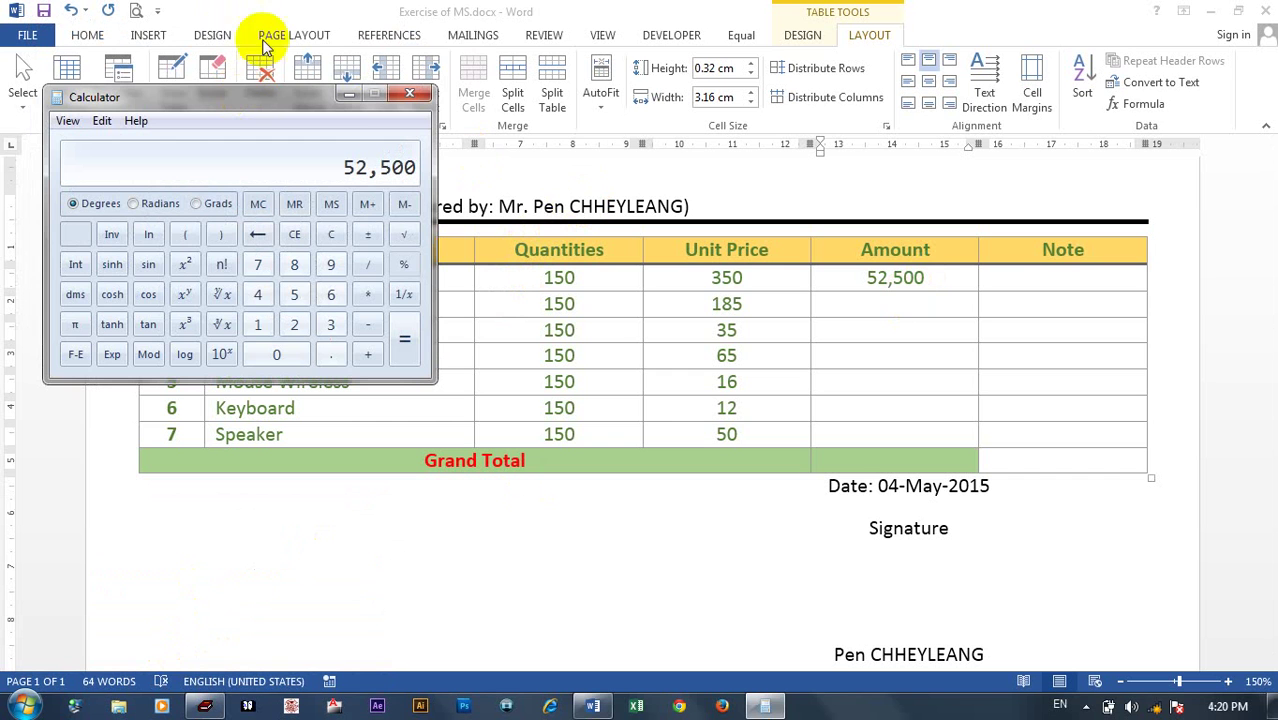
Give row 2's Amount a PRODUCT(Left) formula in #,##0 format, showing 27,750
left_click(346, 97)
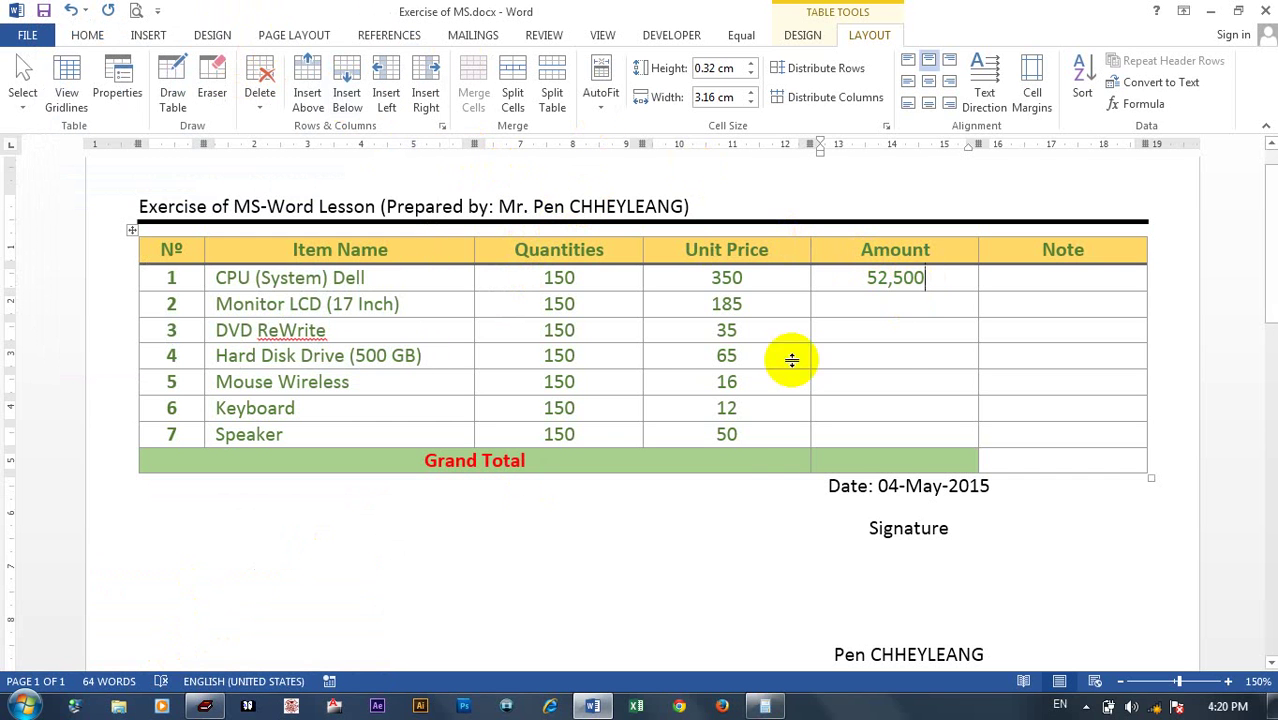
left_click(1163, 112)
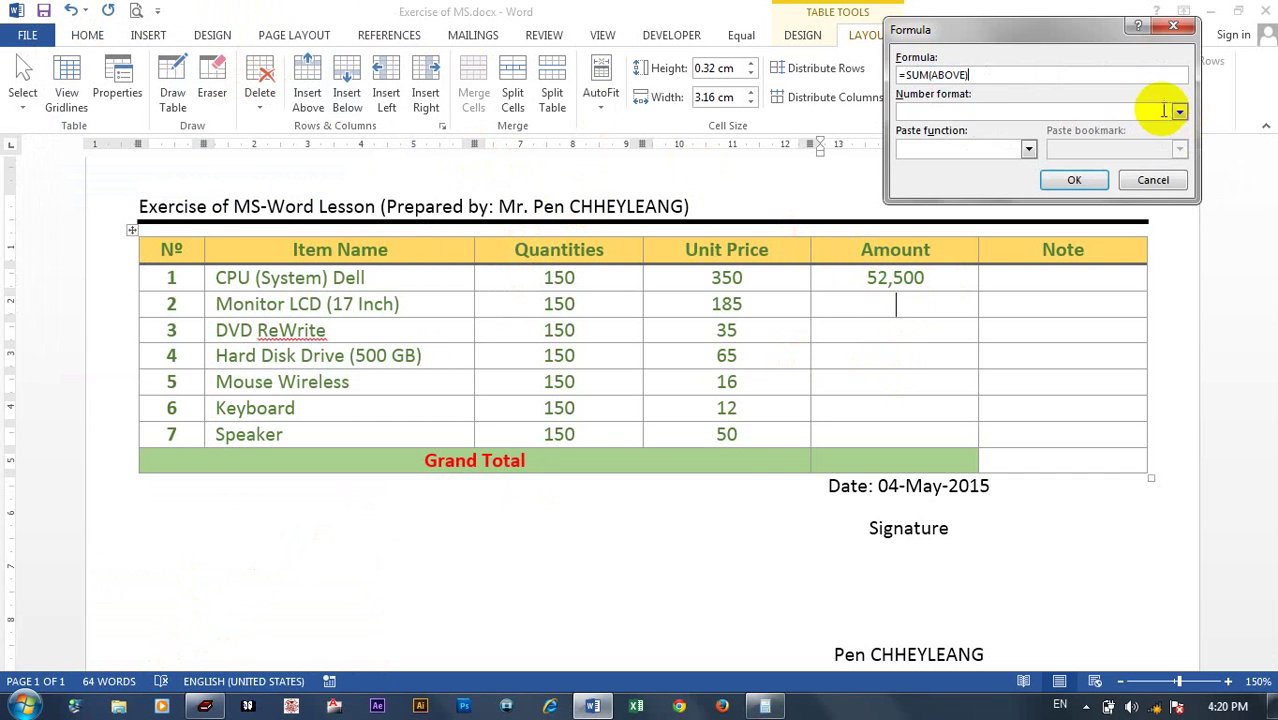
left_click(927, 74)
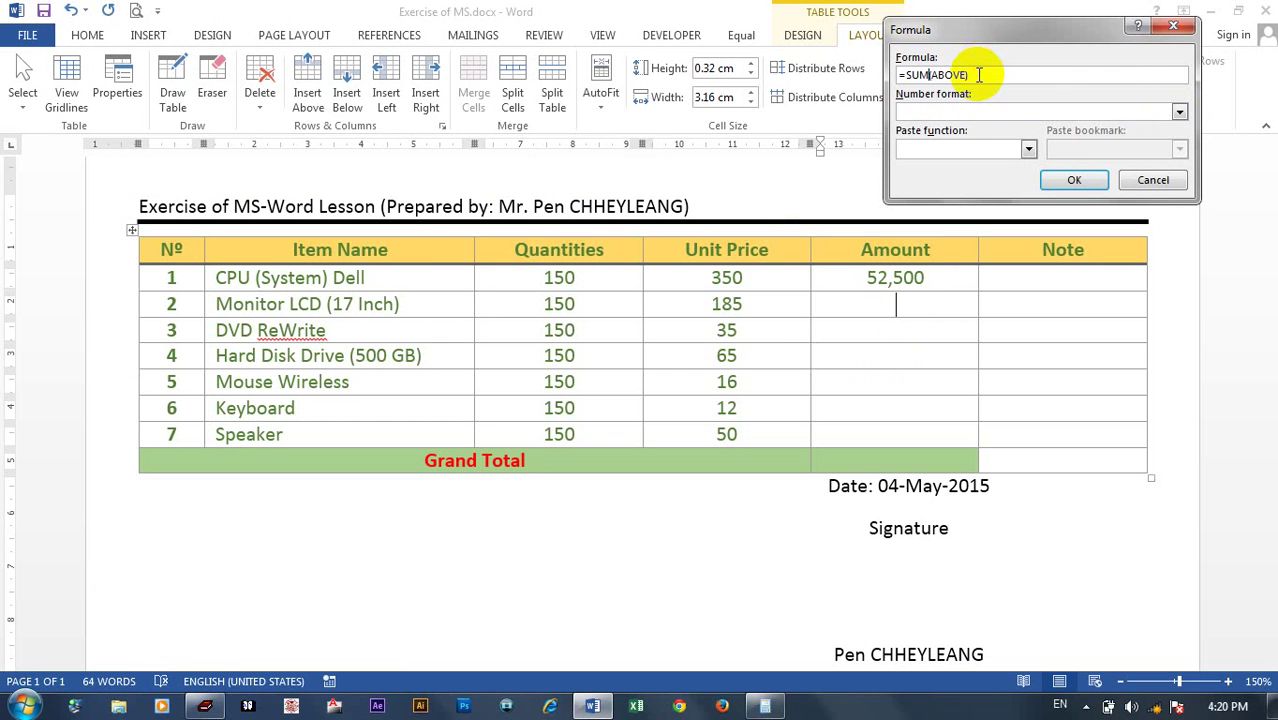
left_click_drag(984, 75, 840, 75)
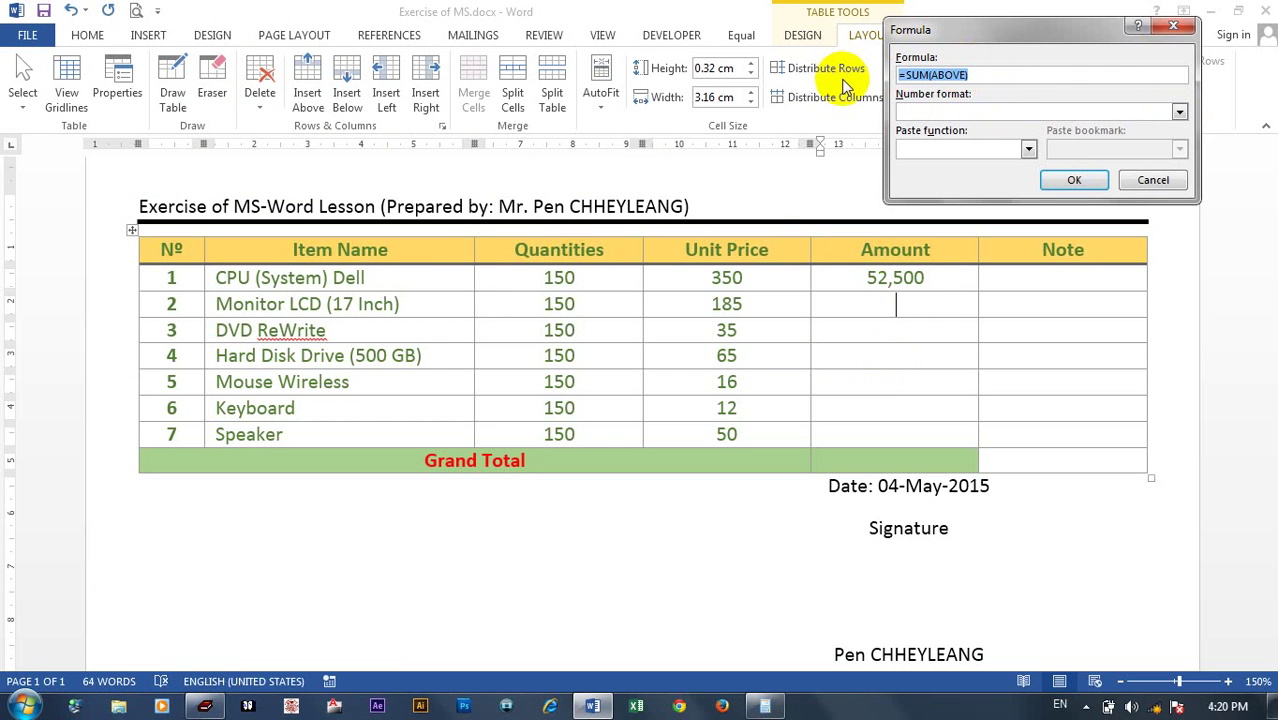
type("=")
left_click(1028, 148)
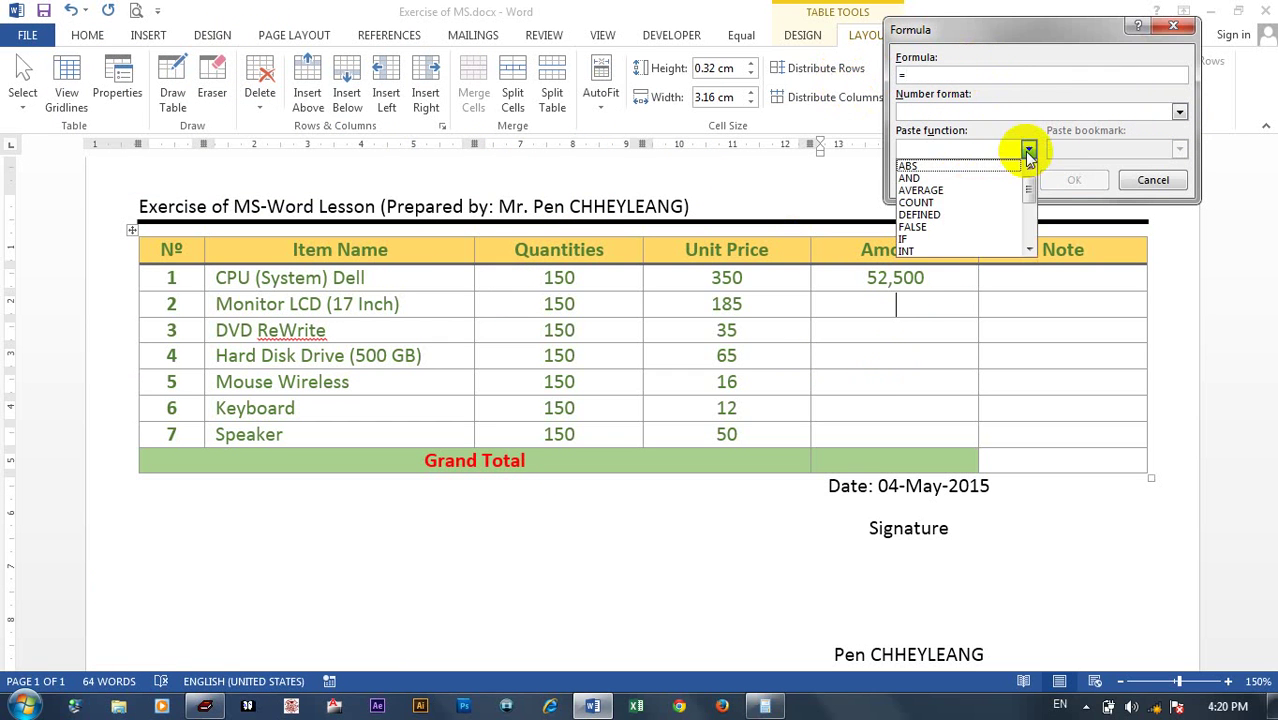
scroll(996, 220, "down", 1)
scroll(982, 228, "down", 2)
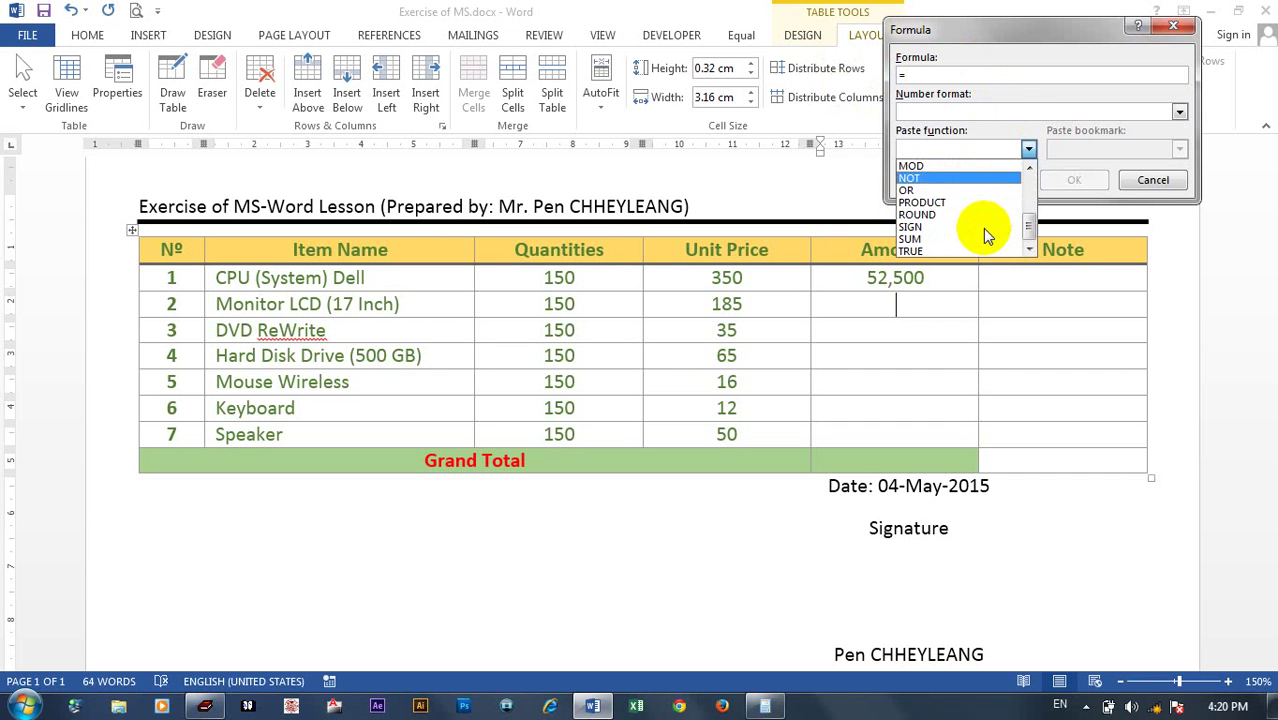
scroll(982, 228, "down", 1)
left_click(972, 208)
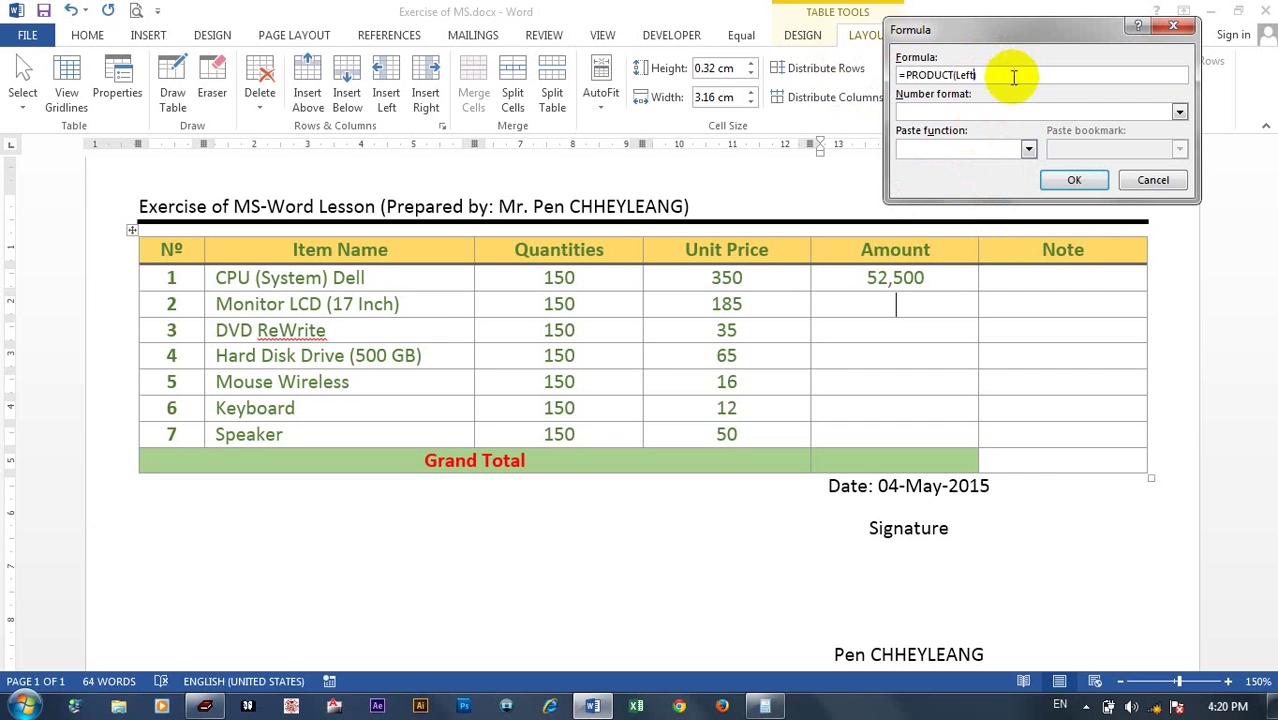
left_click_drag(1013, 74, 833, 80)
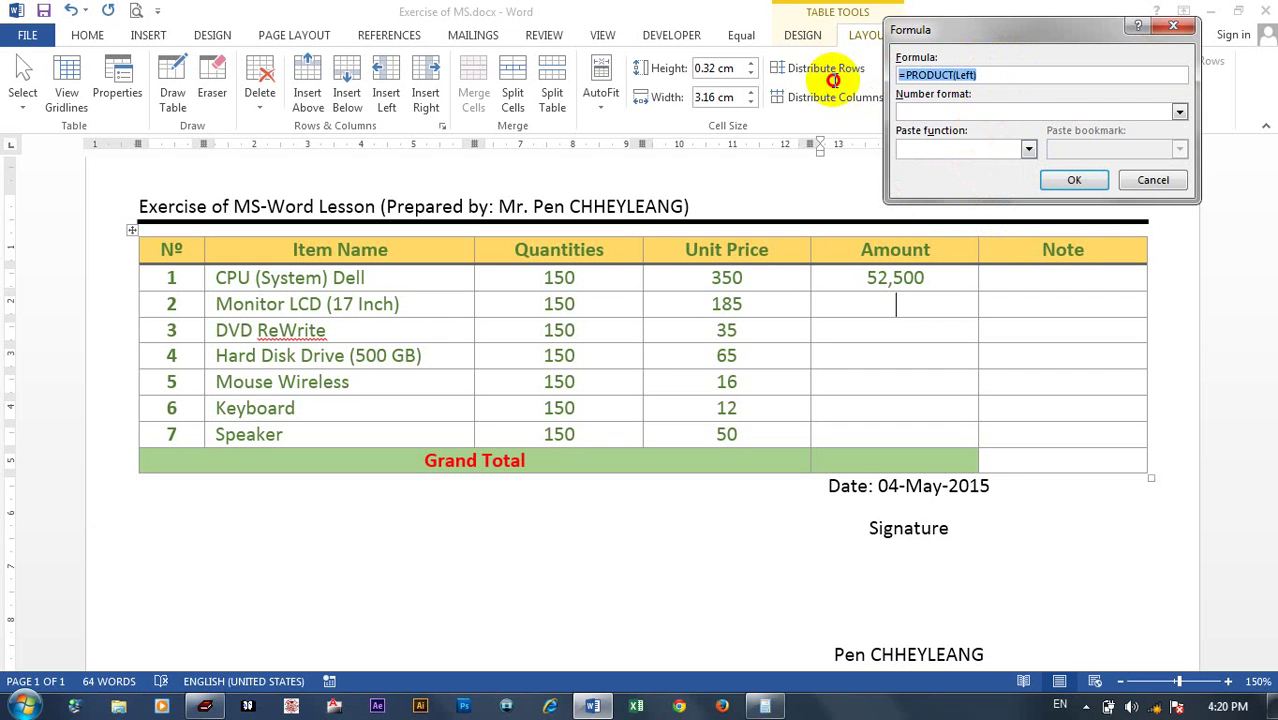
left_click(1179, 112)
left_click(1077, 128)
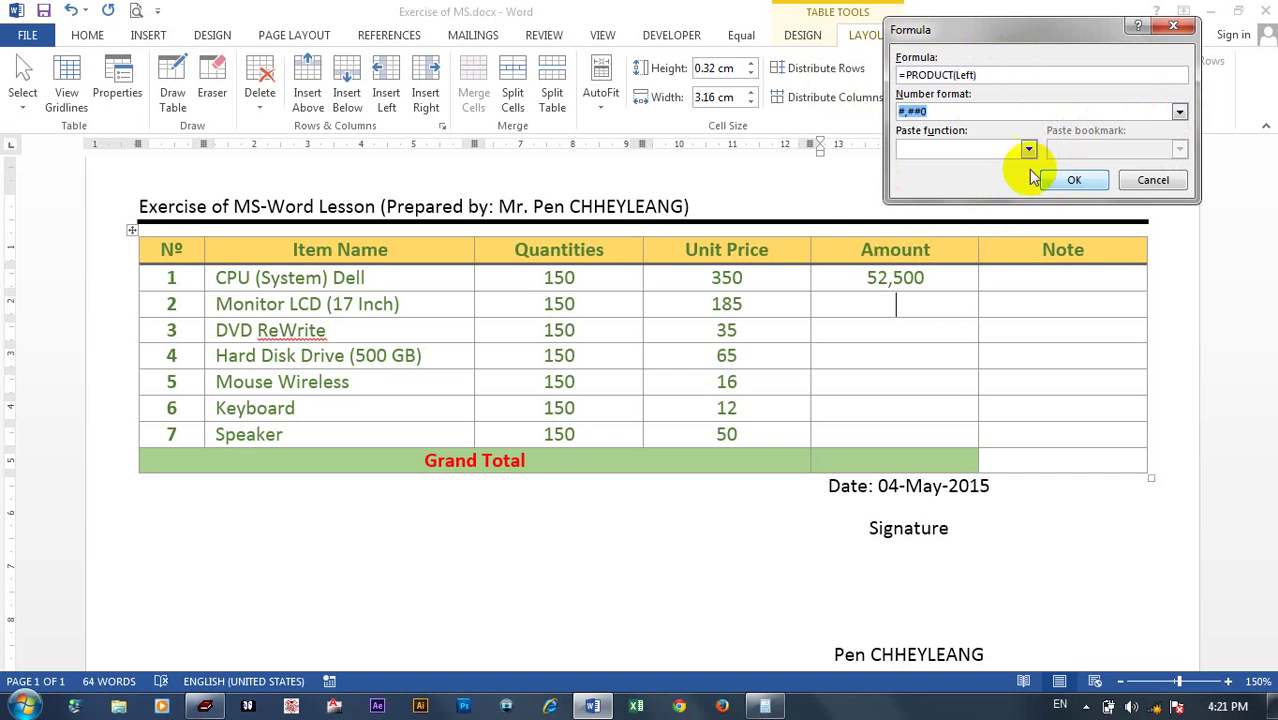
left_click(1075, 181)
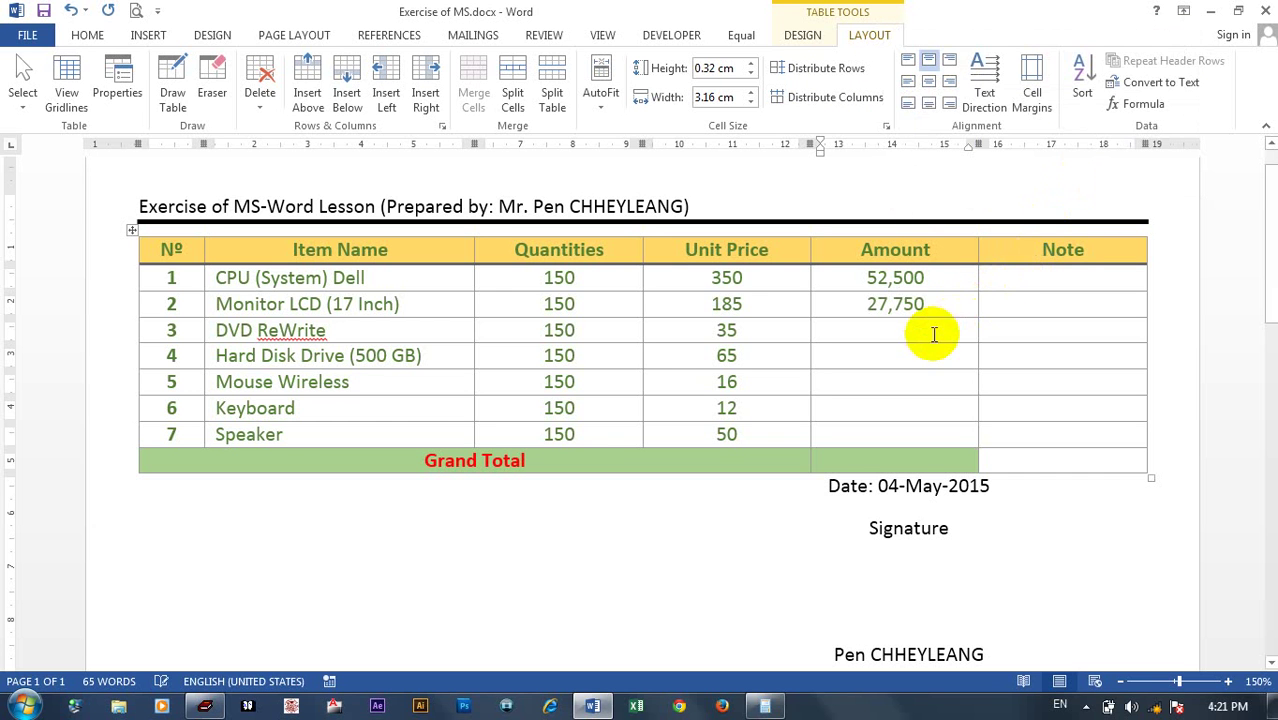
Add =PRODUCT(Left) with #,##0 format to rows 3 and 4, giving 5,250 and 9,750
left_click(1135, 106)
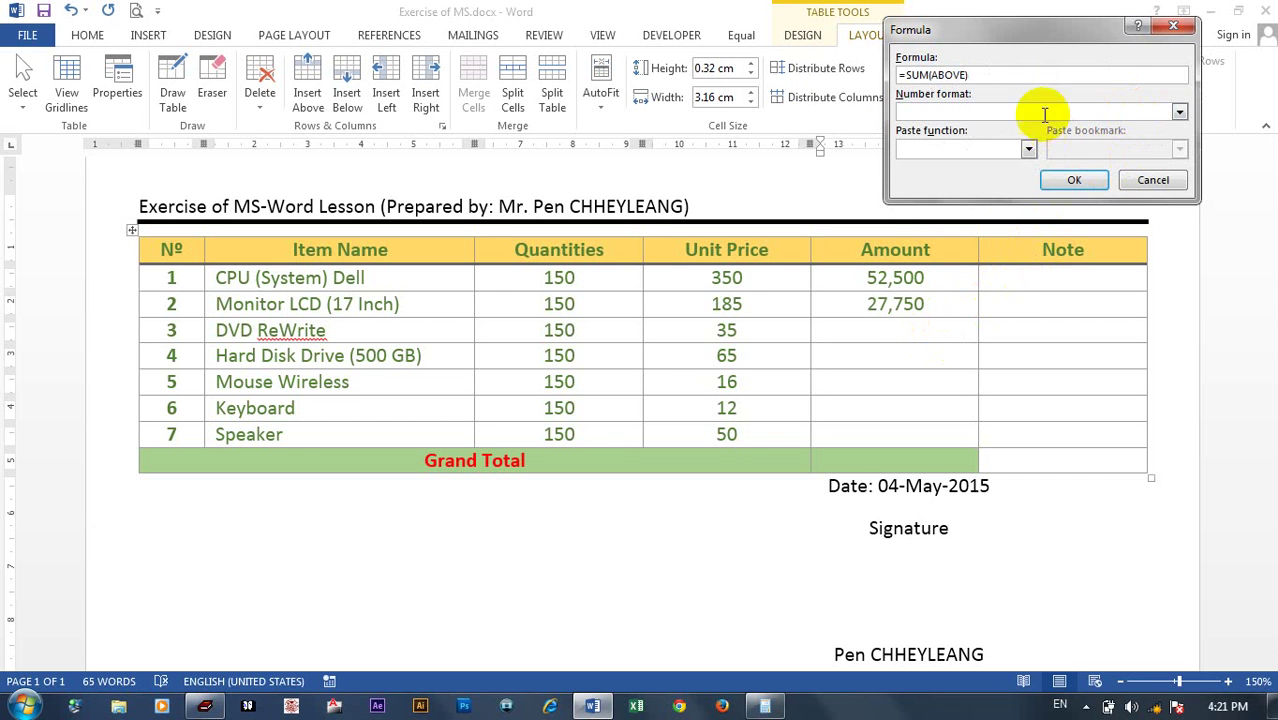
key("shift+Home")
type("=PRODUCT(Left)")
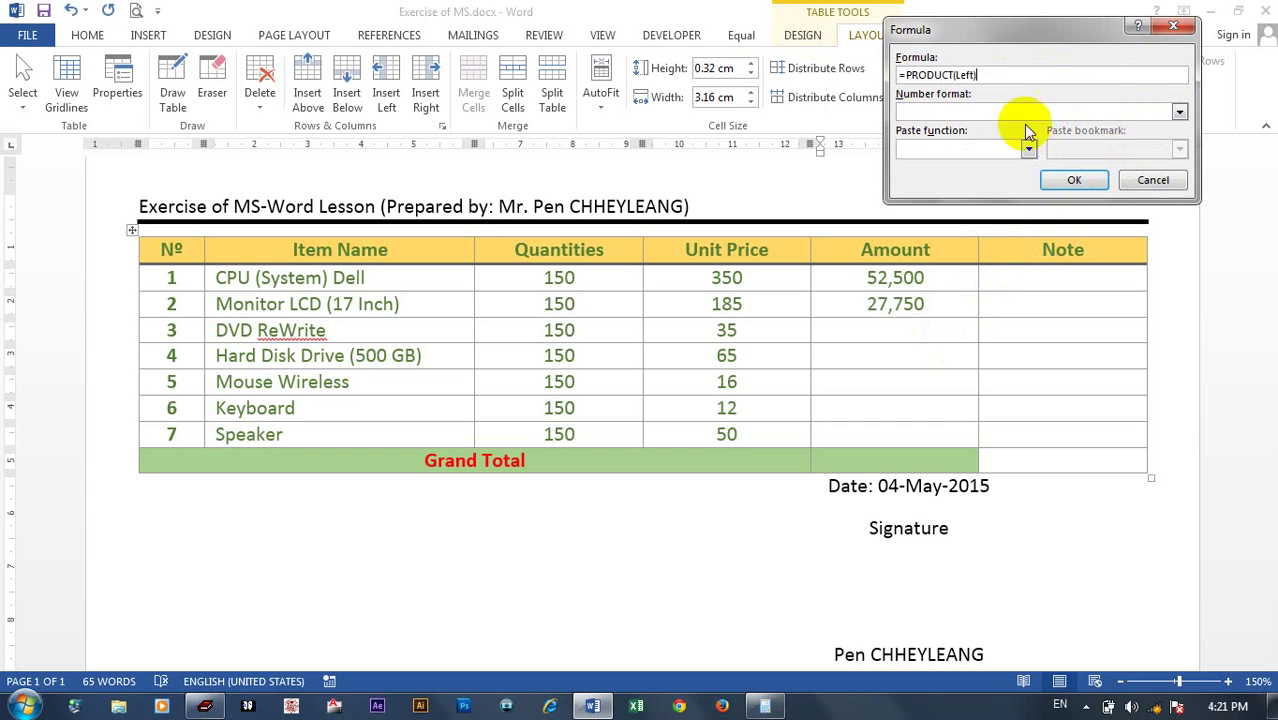
left_click(1180, 112)
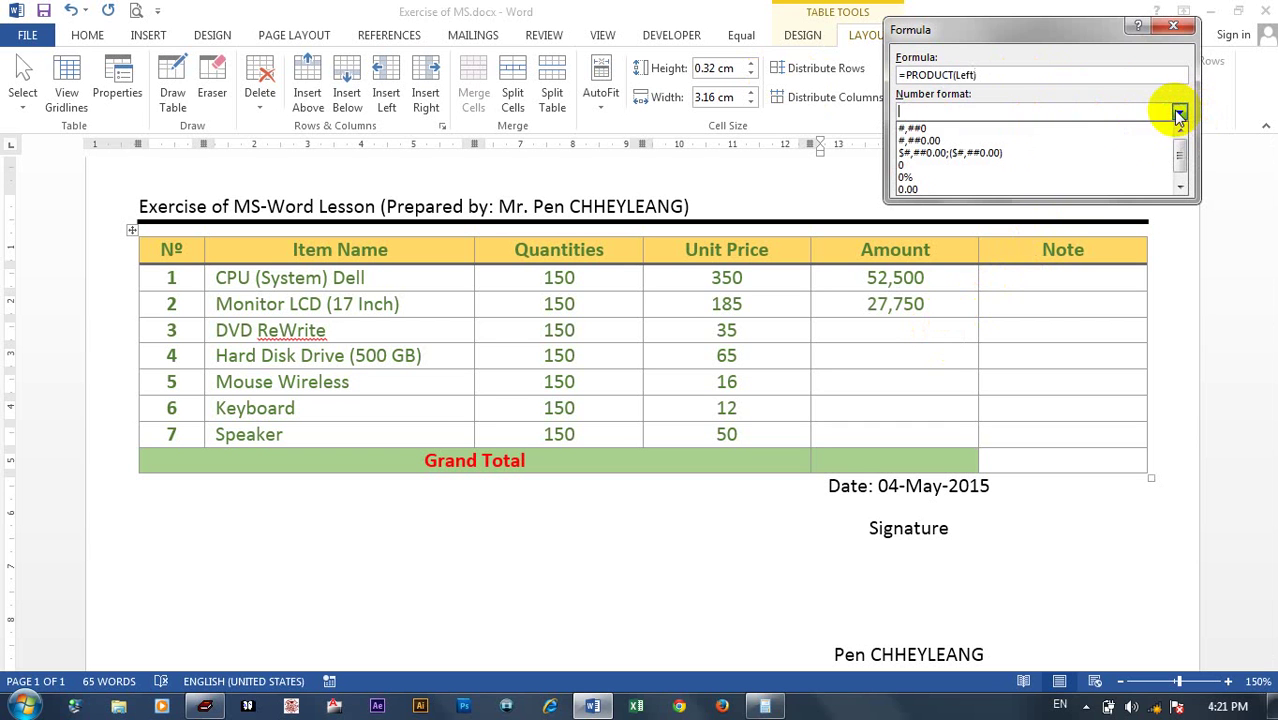
left_click(1066, 127)
left_click(1074, 180)
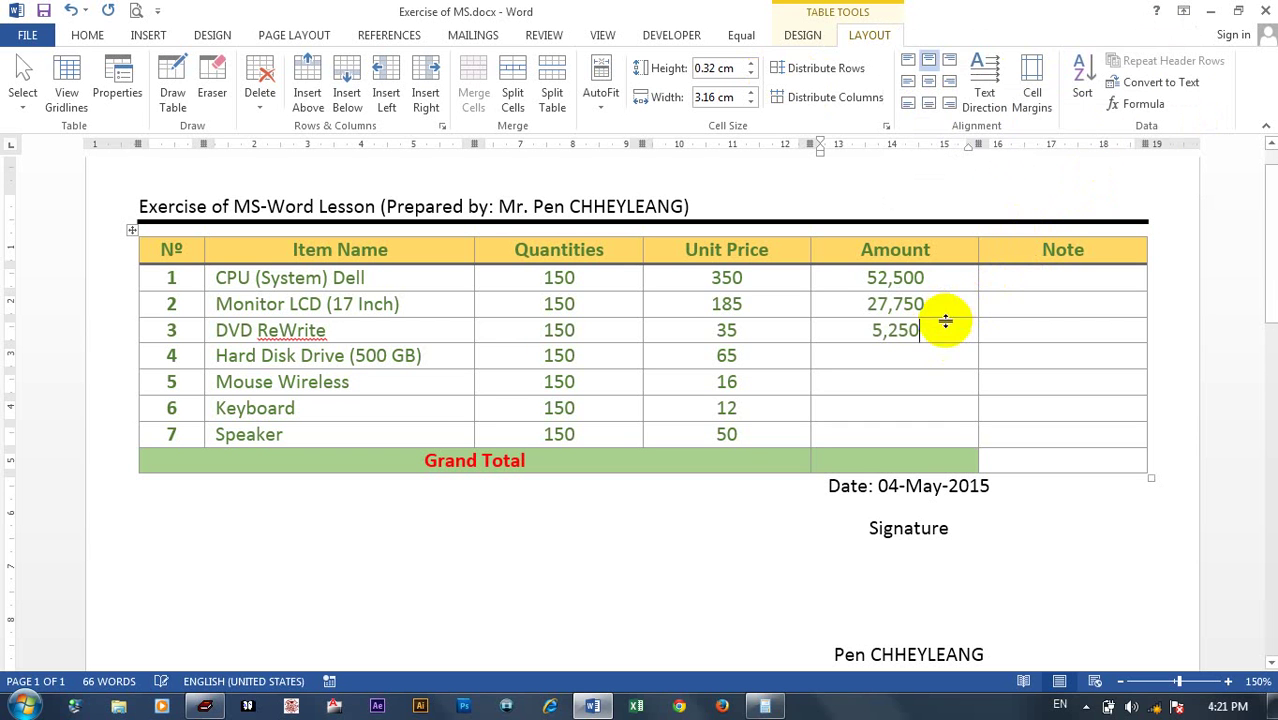
left_click(941, 357)
left_click(1118, 104)
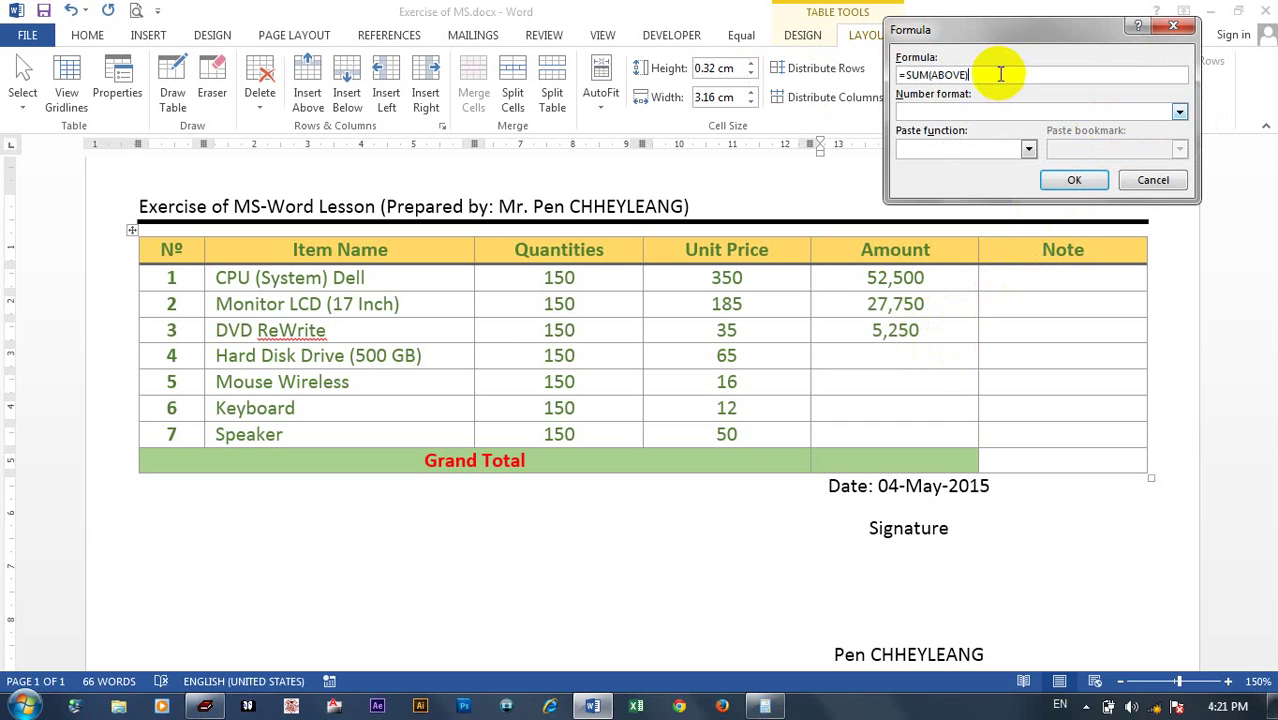
type("=PRODUCT(Left)")
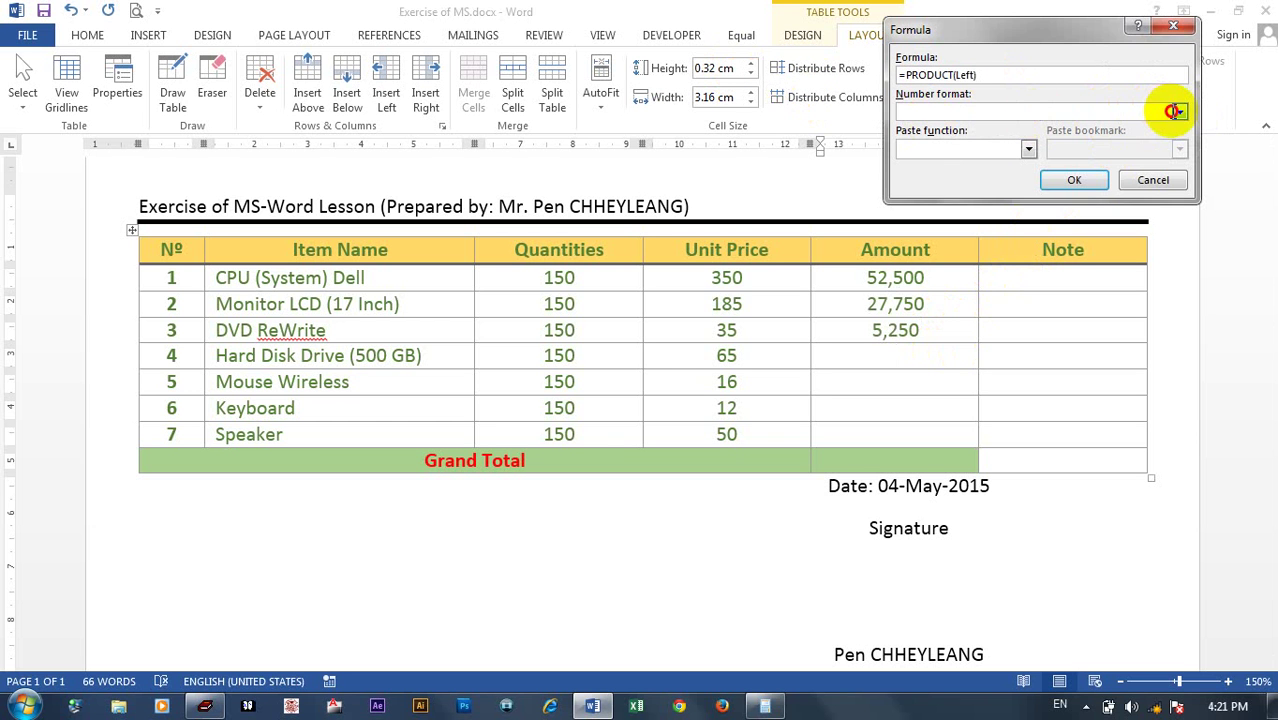
left_click(1179, 113)
left_click(1050, 128)
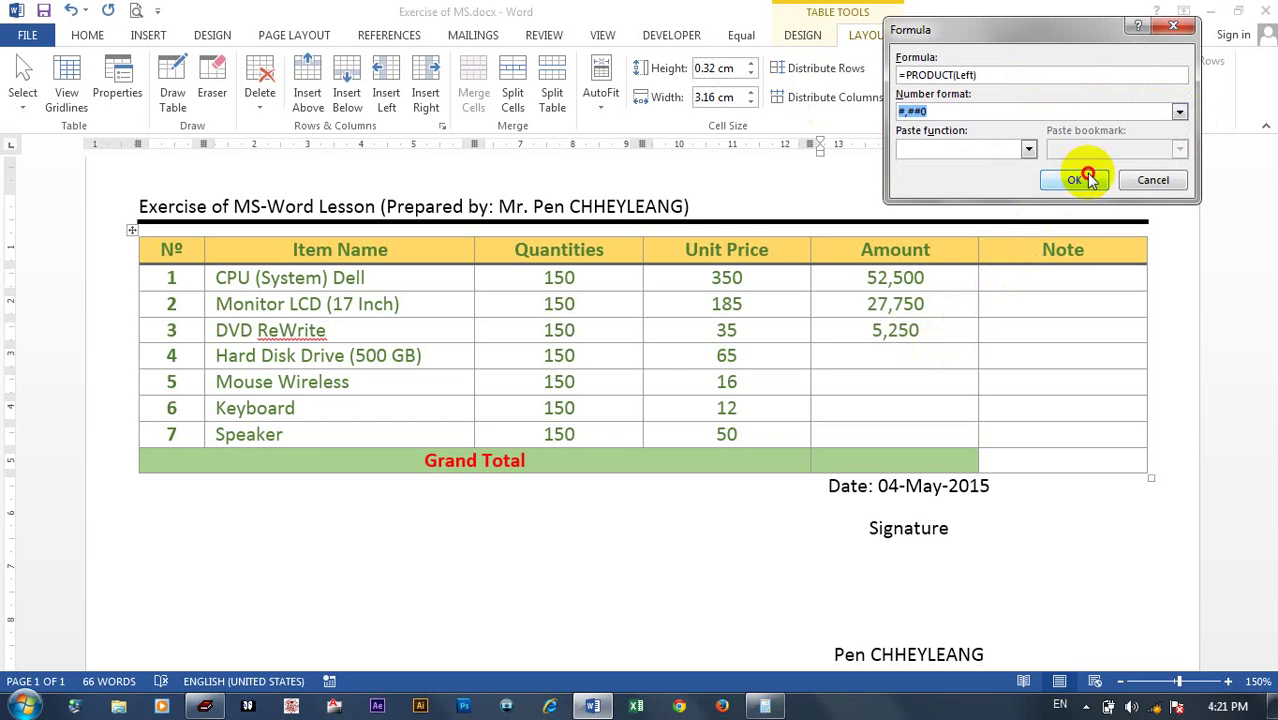
left_click(1080, 178)
Add =PRODUCT(Left) with #,##0 format to rows 5 and 6, giving 2,400 and 1,800
left_click(951, 381)
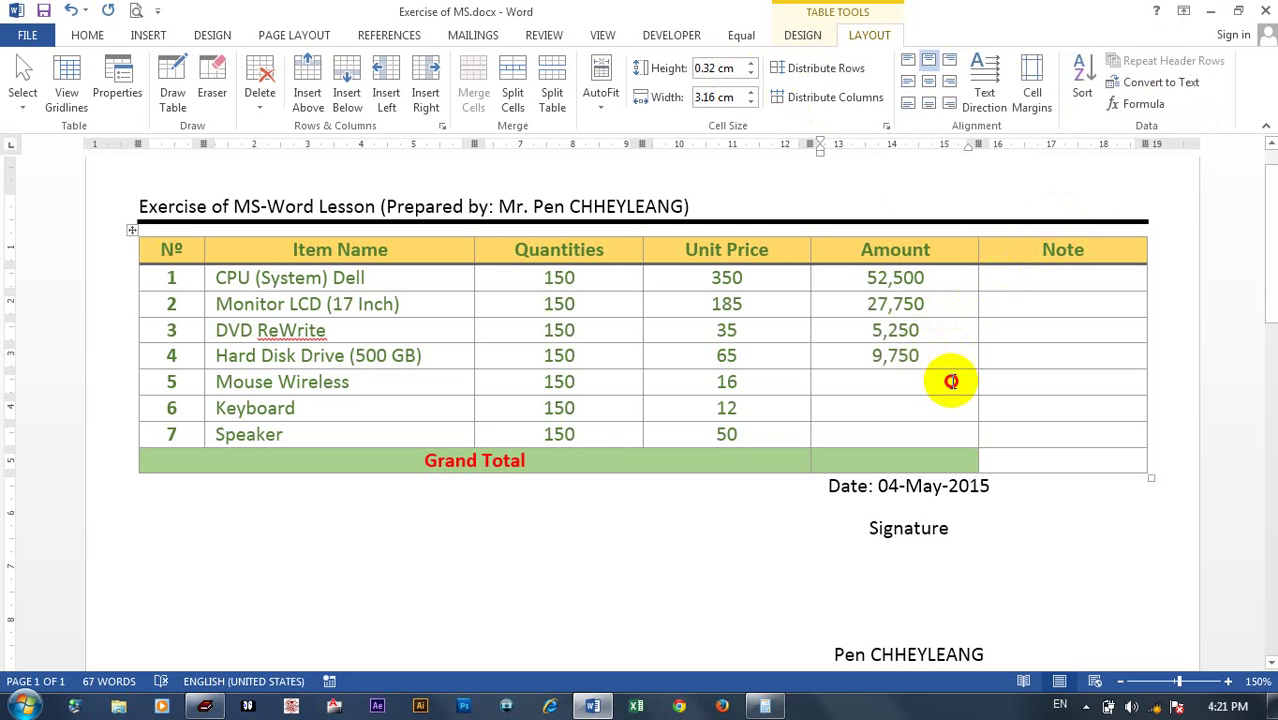
left_click(1135, 104)
left_click_drag(1135, 78, 622, 77)
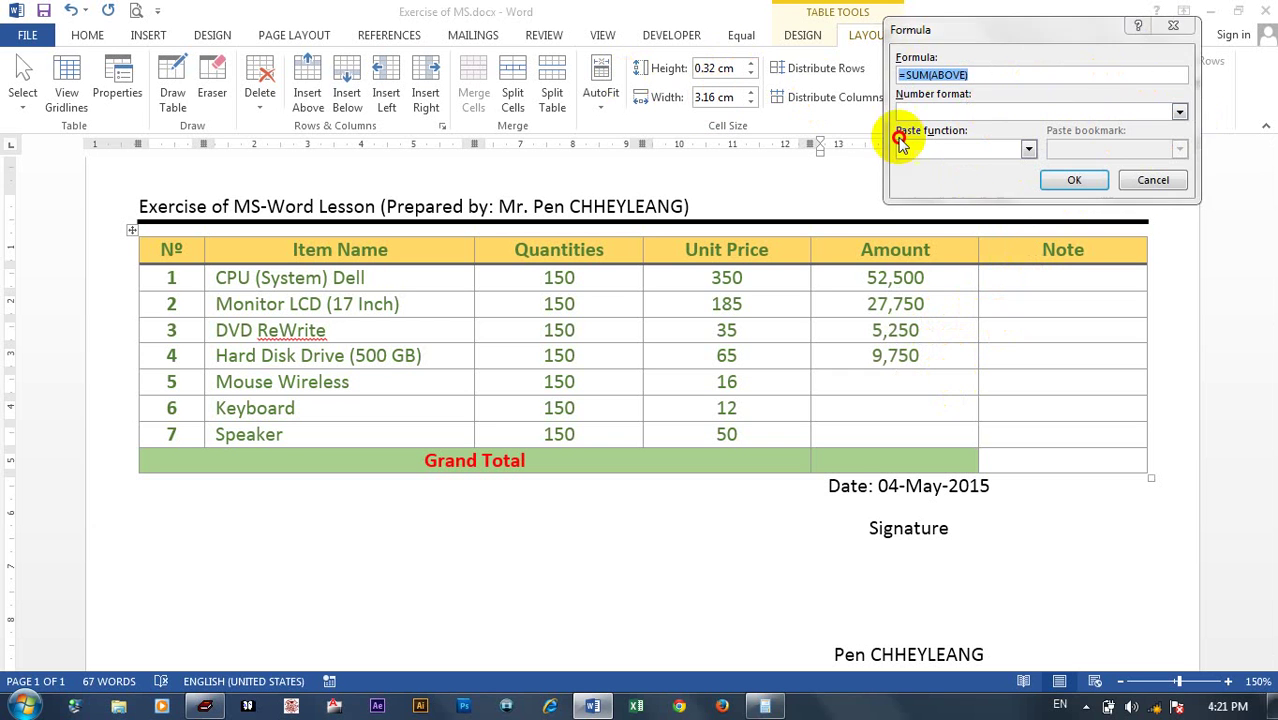
type("=PRODUCT(Left)")
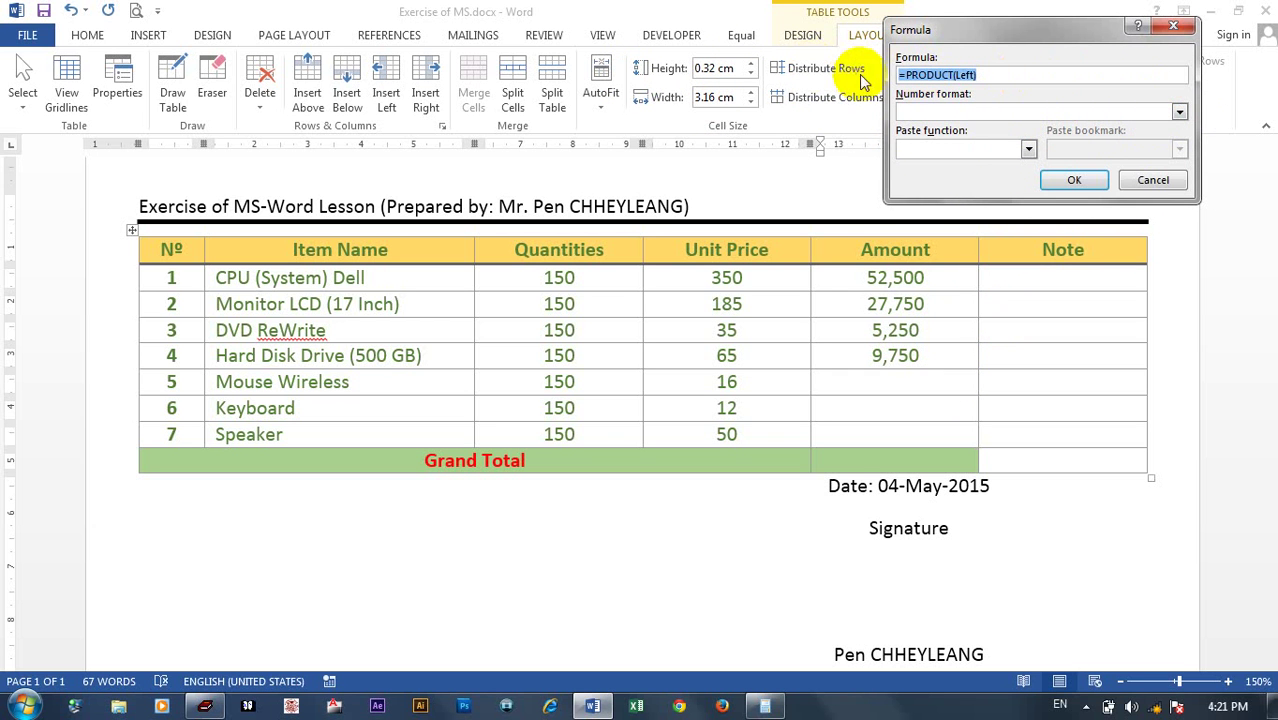
left_click(1180, 112)
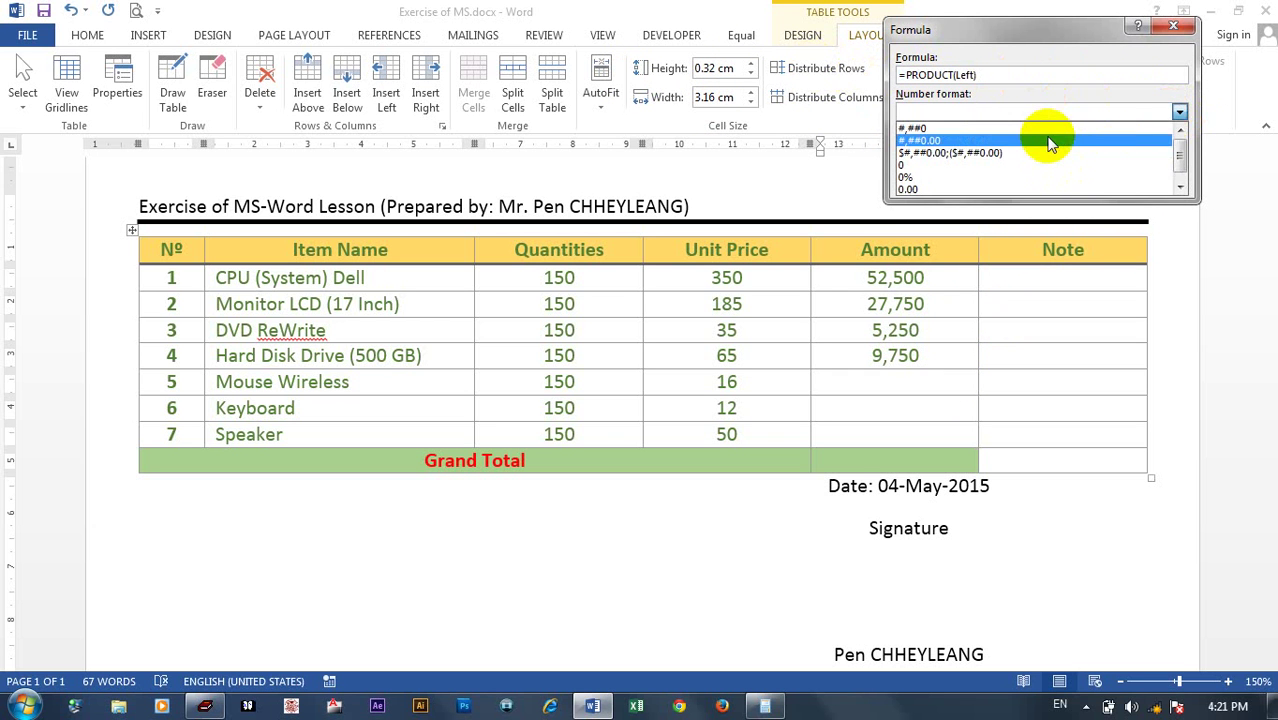
left_click(1045, 125)
left_click(1080, 180)
left_click(921, 408)
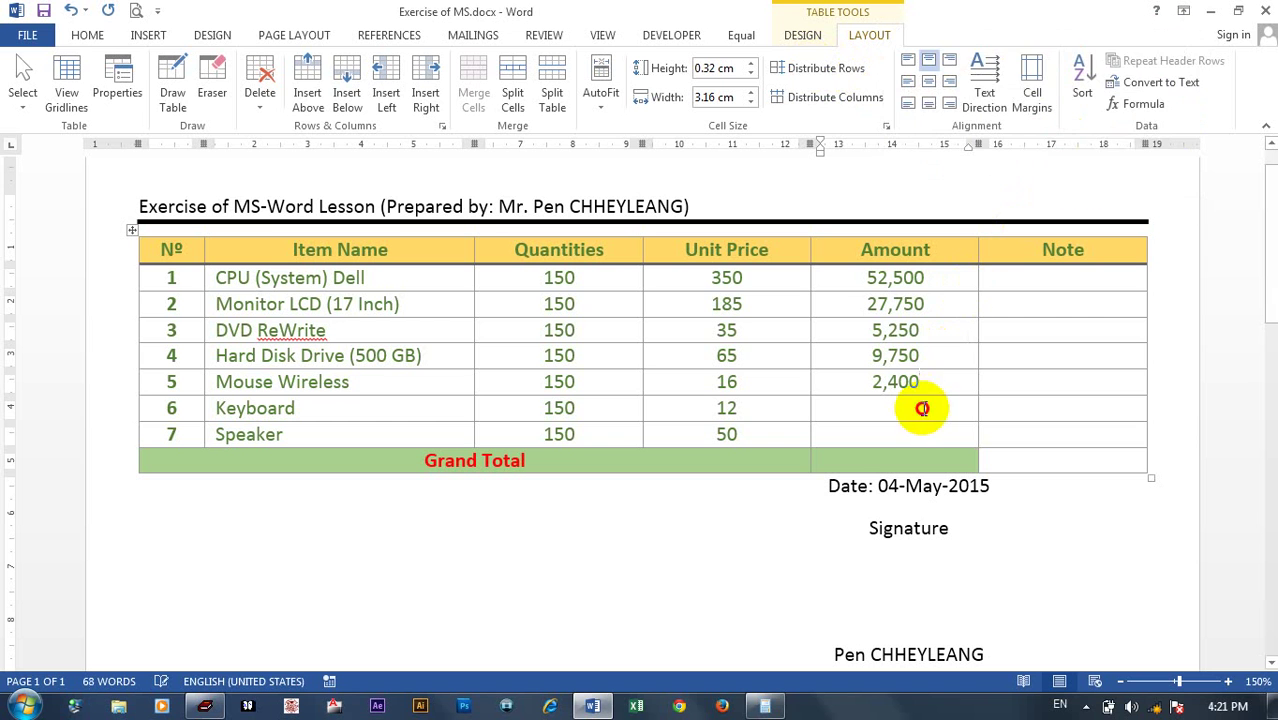
left_click(1143, 106)
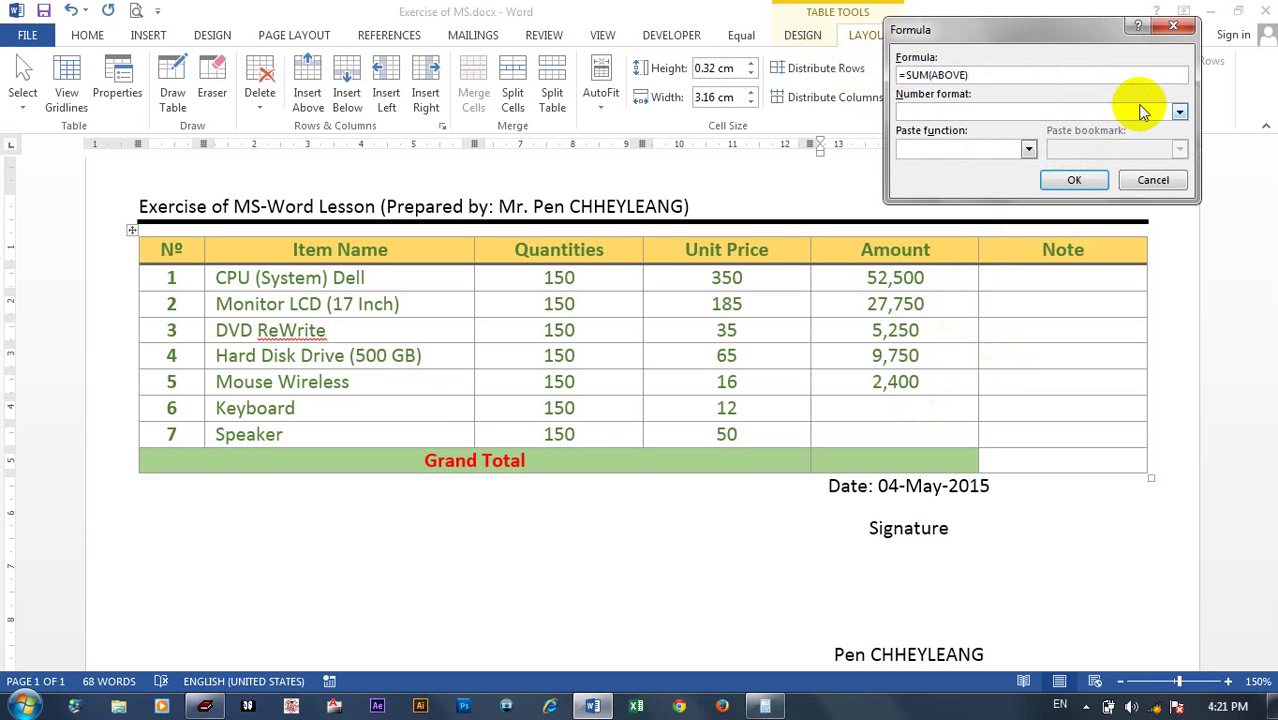
left_click(1095, 75)
left_click_drag(1095, 75, 764, 63)
type("=PRODUCT(Left)")
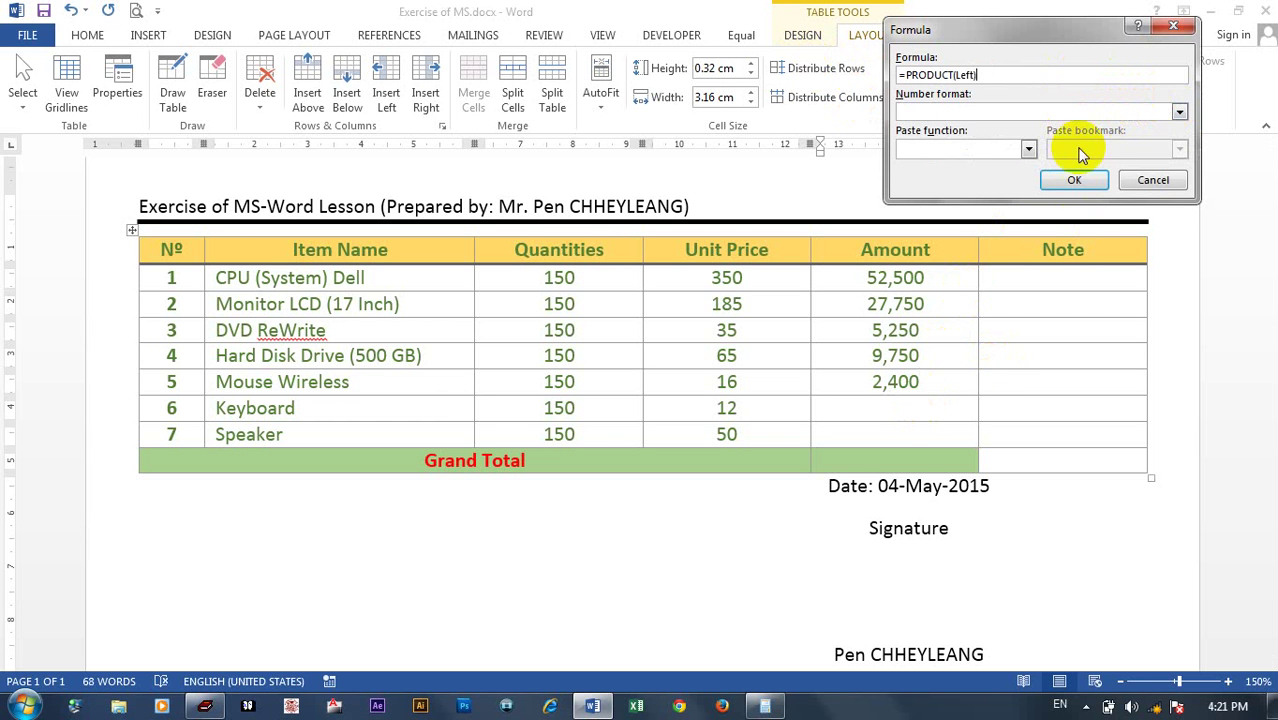
left_click(1180, 112)
left_click(1070, 128)
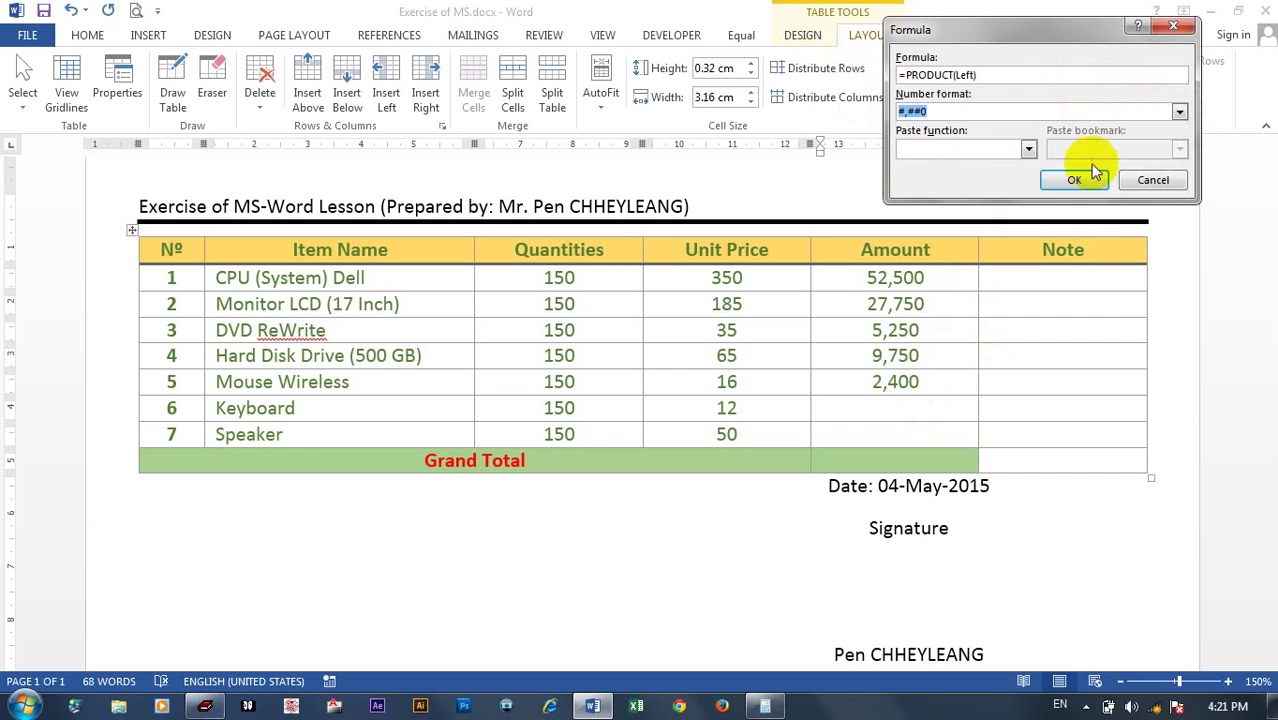
left_click(1084, 177)
Give the Speaker row =PRODUCT(Left) in #,##0 format for 7,500, and save the document
left_click(928, 435)
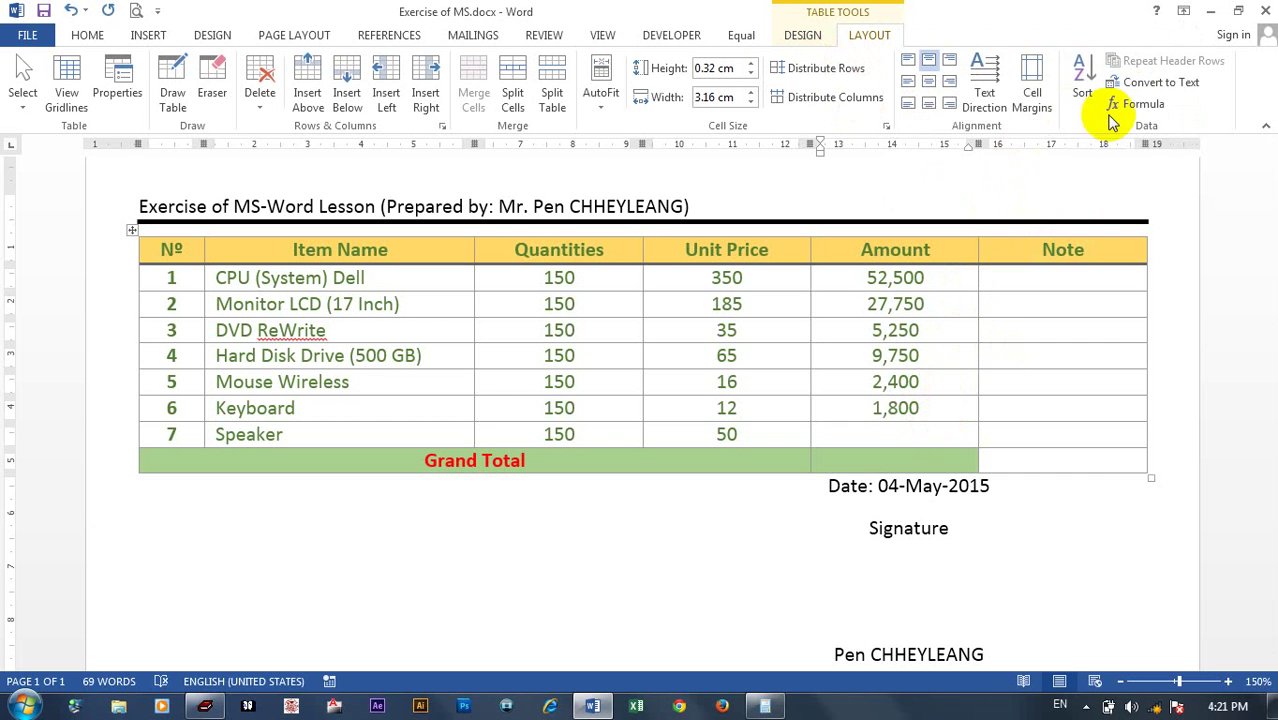
left_click(1136, 104)
left_click_drag(1012, 76, 790, 76)
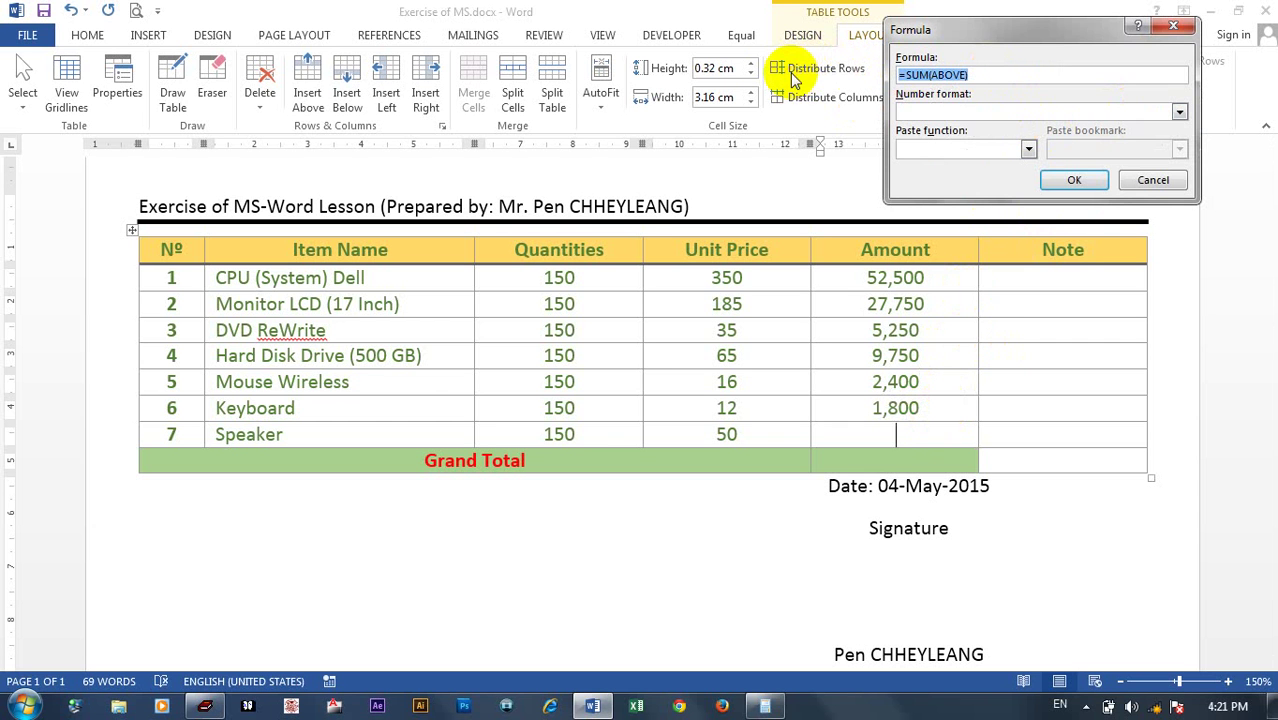
type("=PRODUCT(Left)")
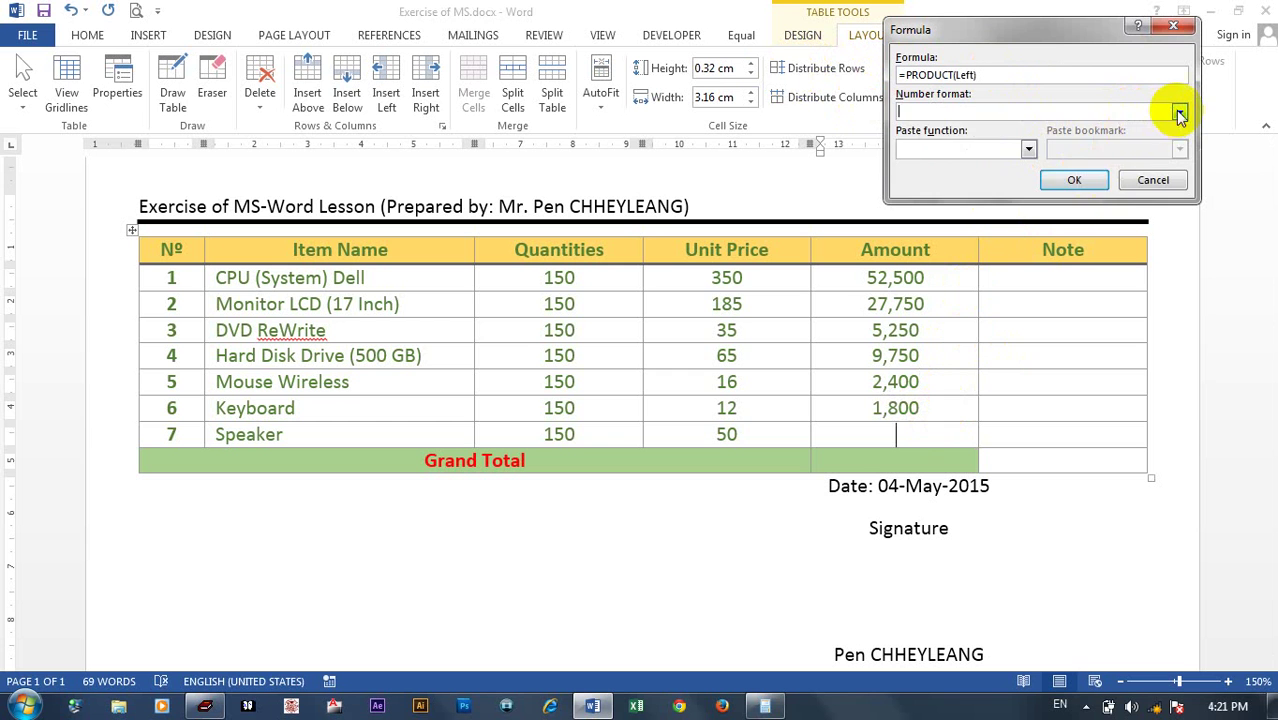
left_click(1179, 111)
left_click(1133, 130)
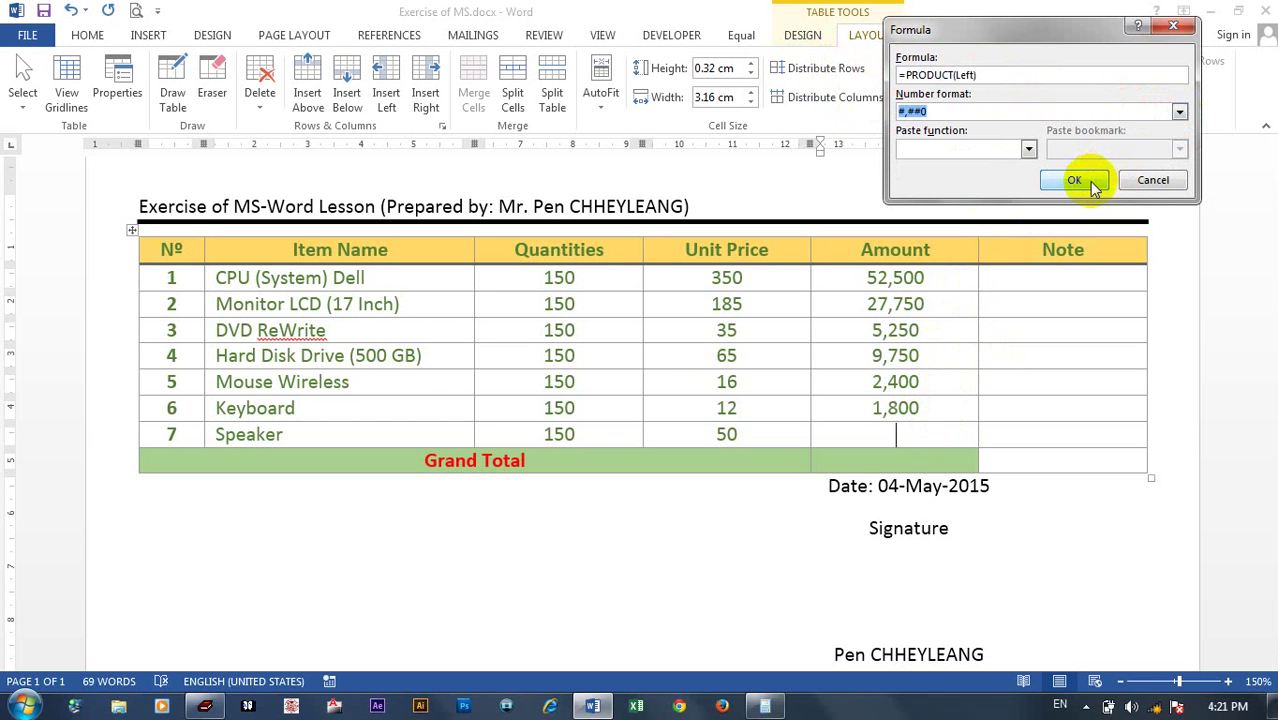
left_click(1090, 182)
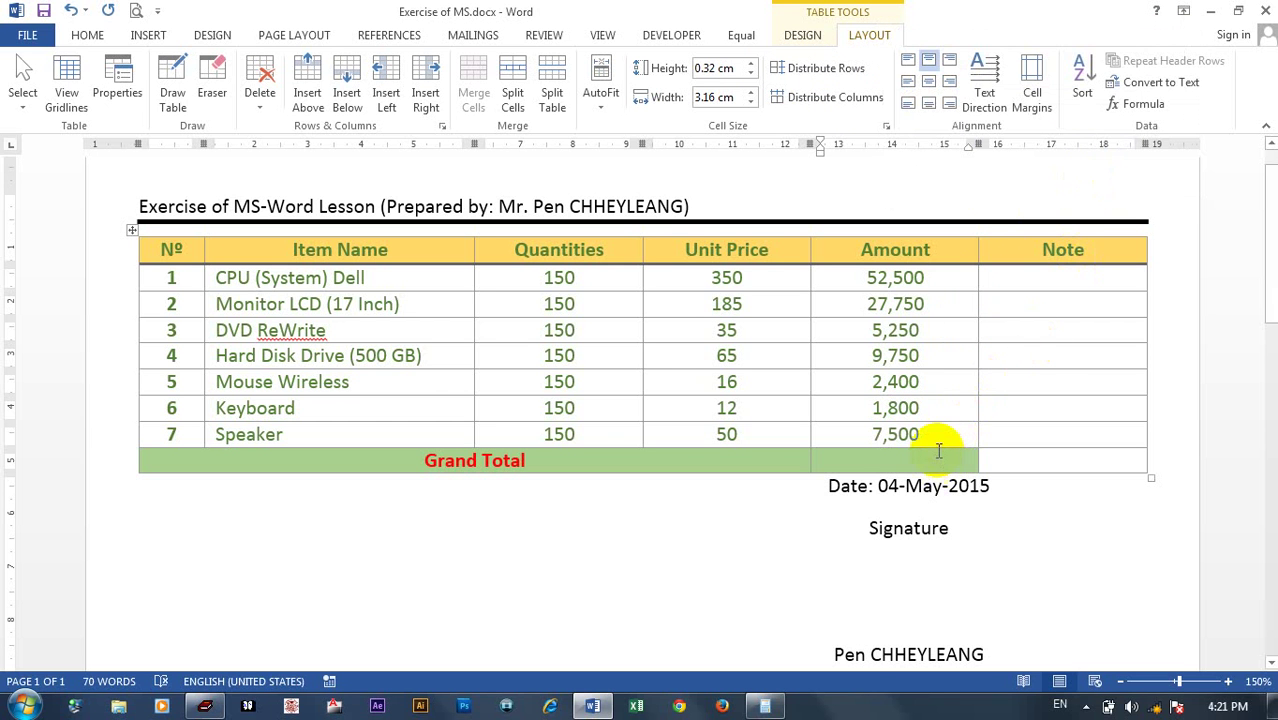
key("ctrl+s")
Insert =SUM(ABOVE) with #,##0 format into the Grand Total cell, totalling the amounts to 106,950
left_click_drag(872, 283, 918, 433)
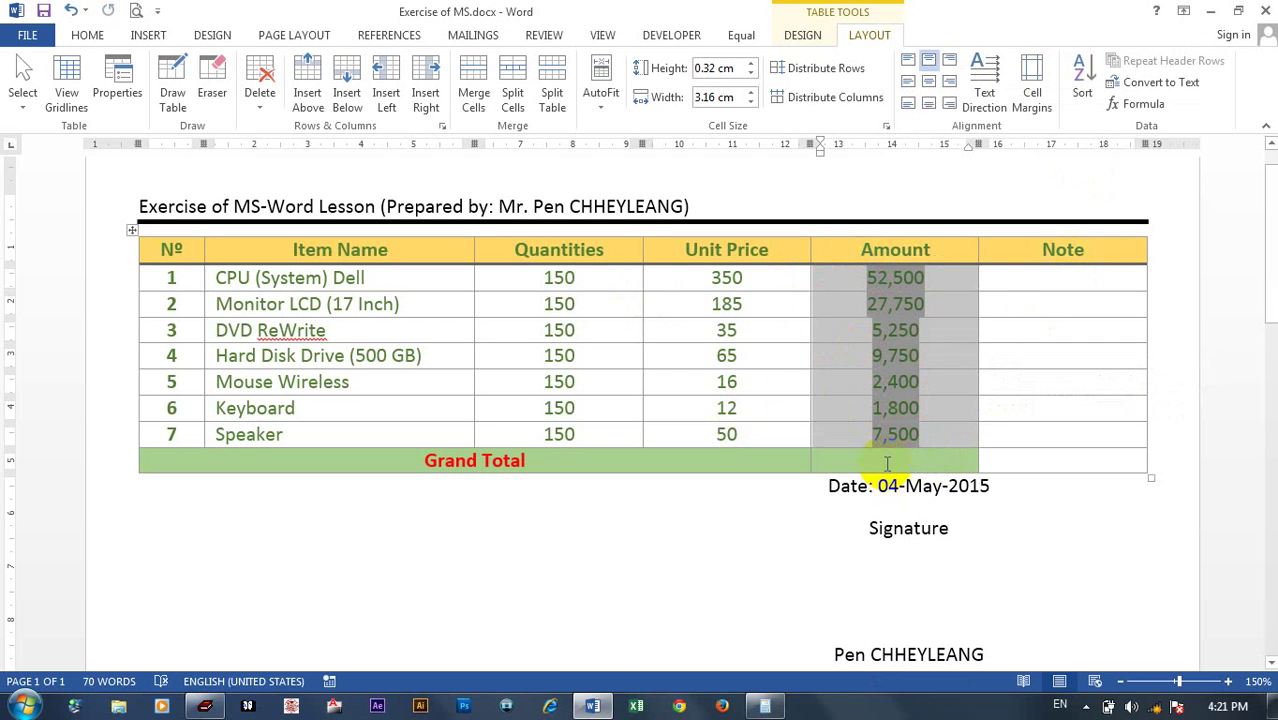
left_click(887, 461)
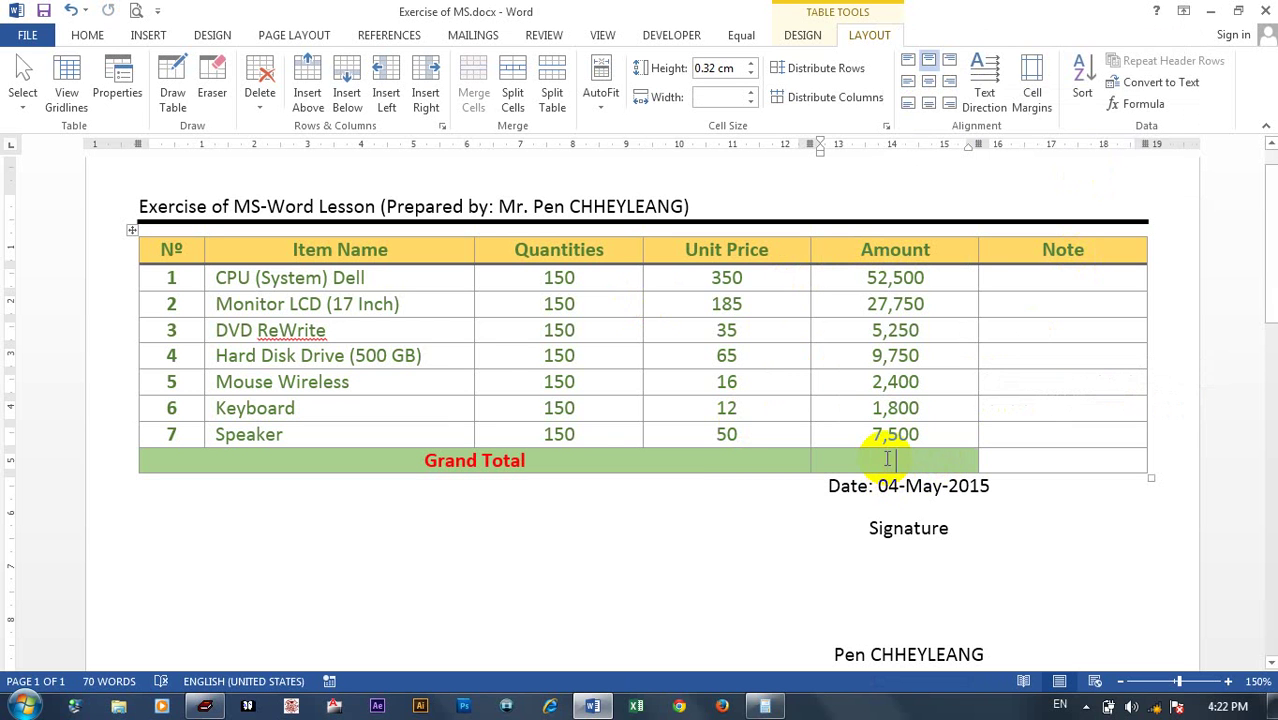
left_click(1160, 104)
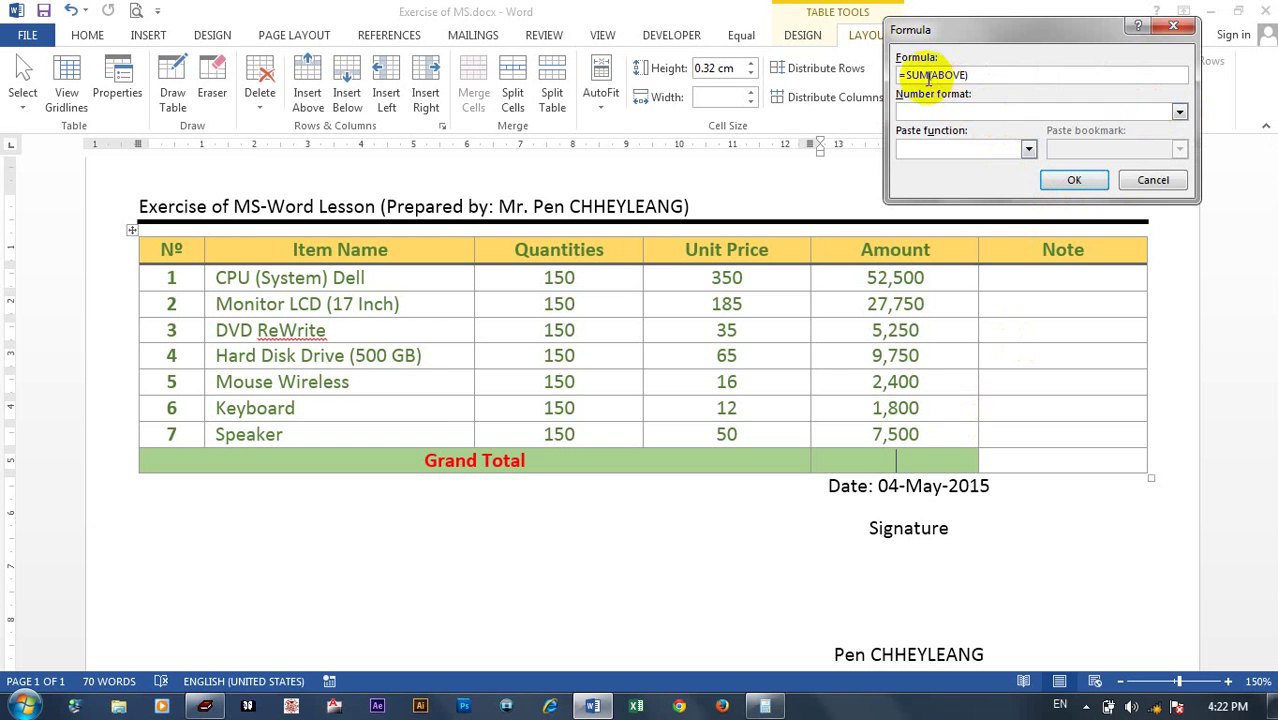
left_click_drag(987, 74, 862, 60)
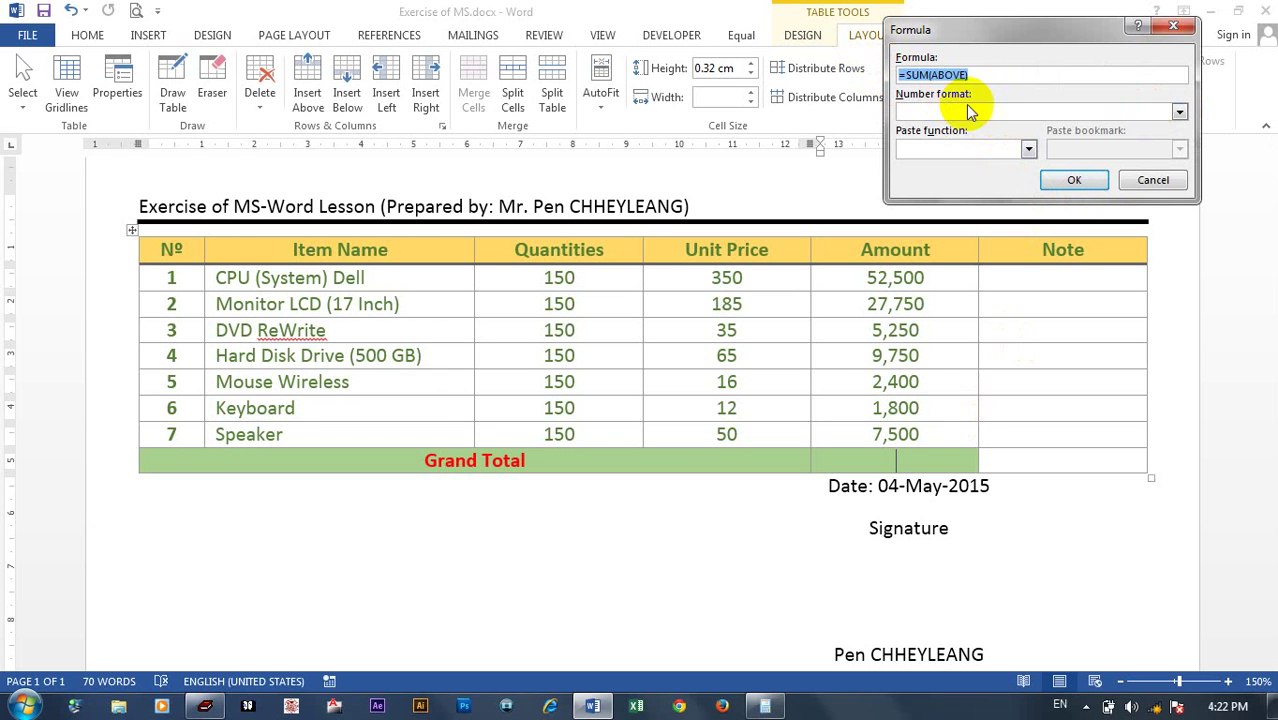
left_click(1179, 112)
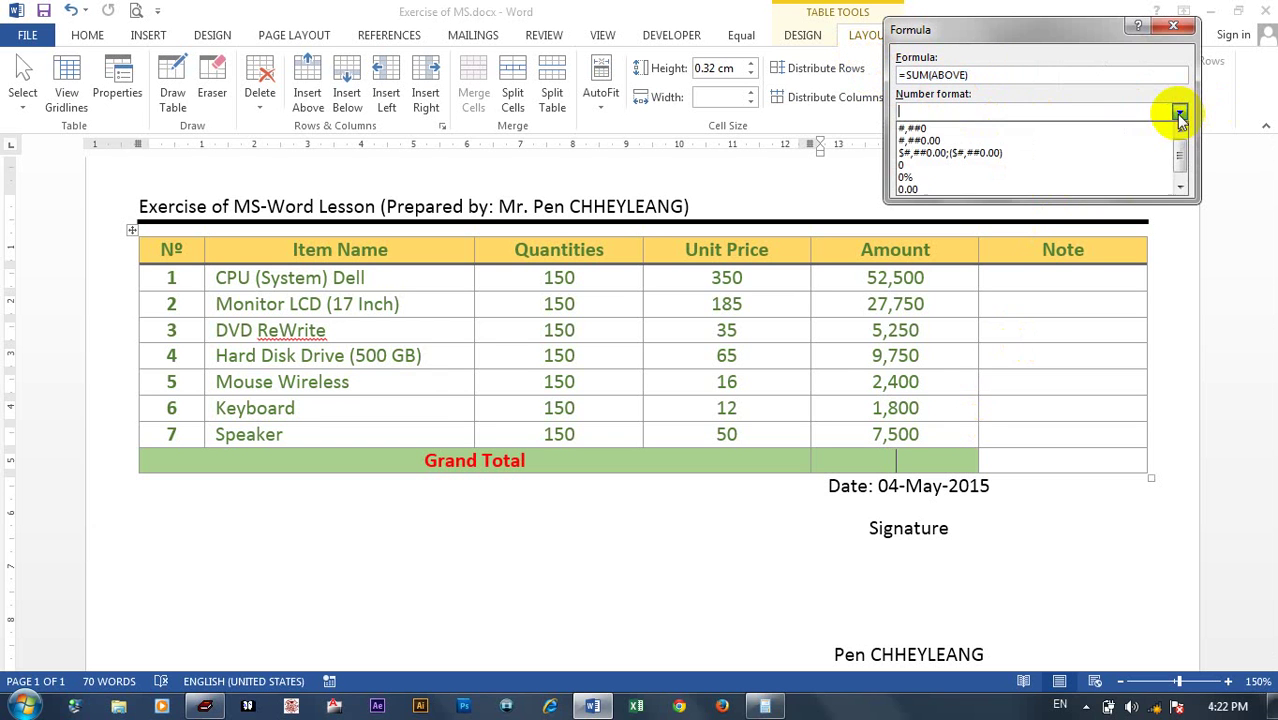
left_click(1062, 129)
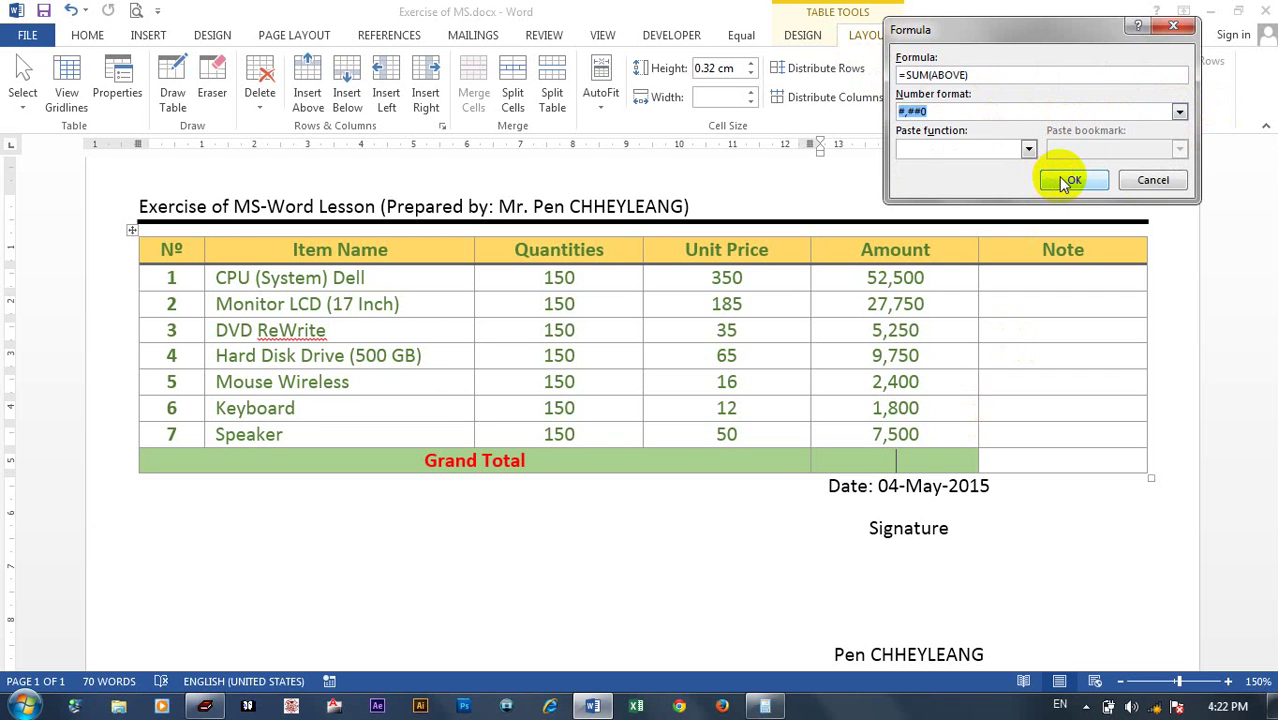
left_click(1064, 180)
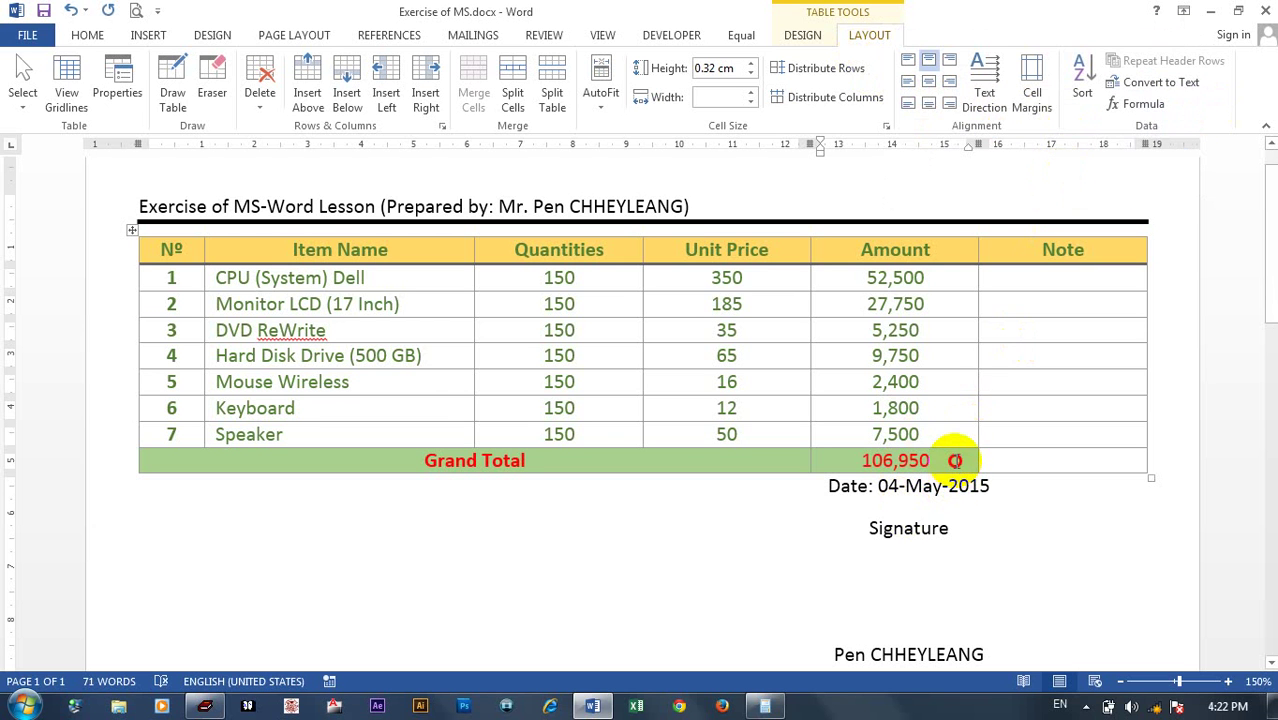
left_click_drag(955, 461, 851, 456)
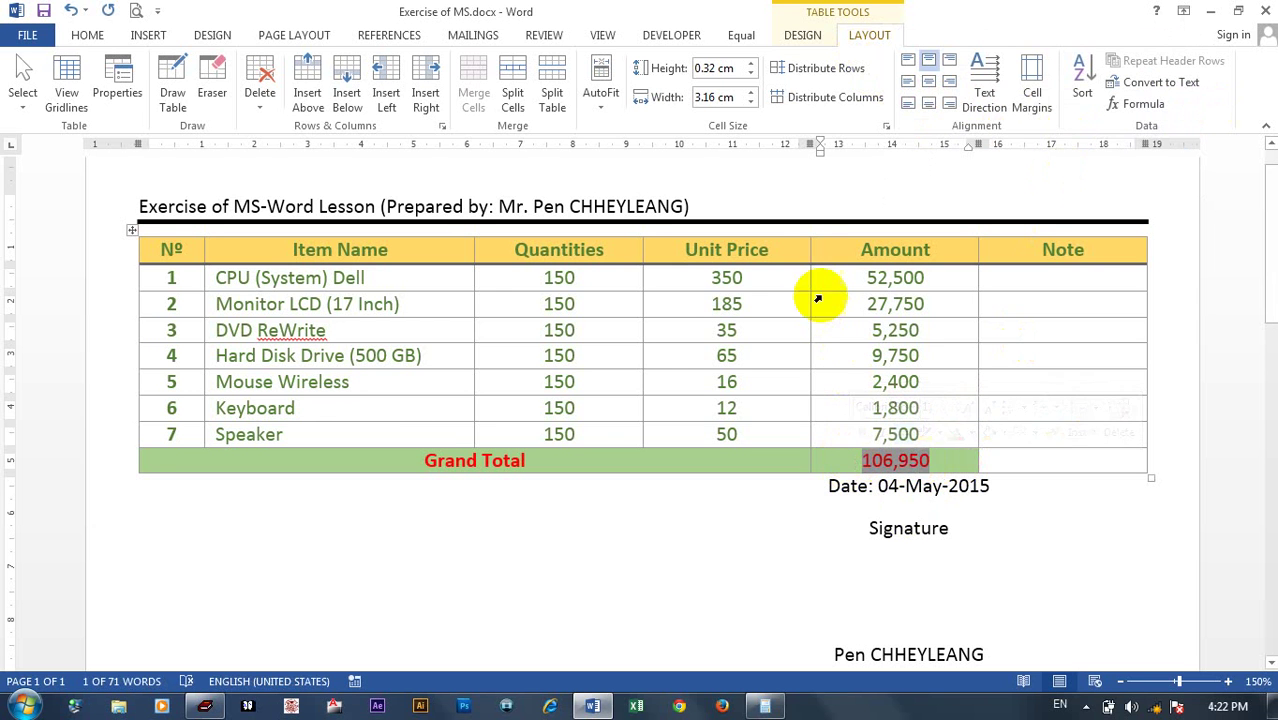
mouse_move(840, 278)
left_mouse_down()
mouse_move(962, 277)
mouse_move(885, 304)
left_mouse_up()
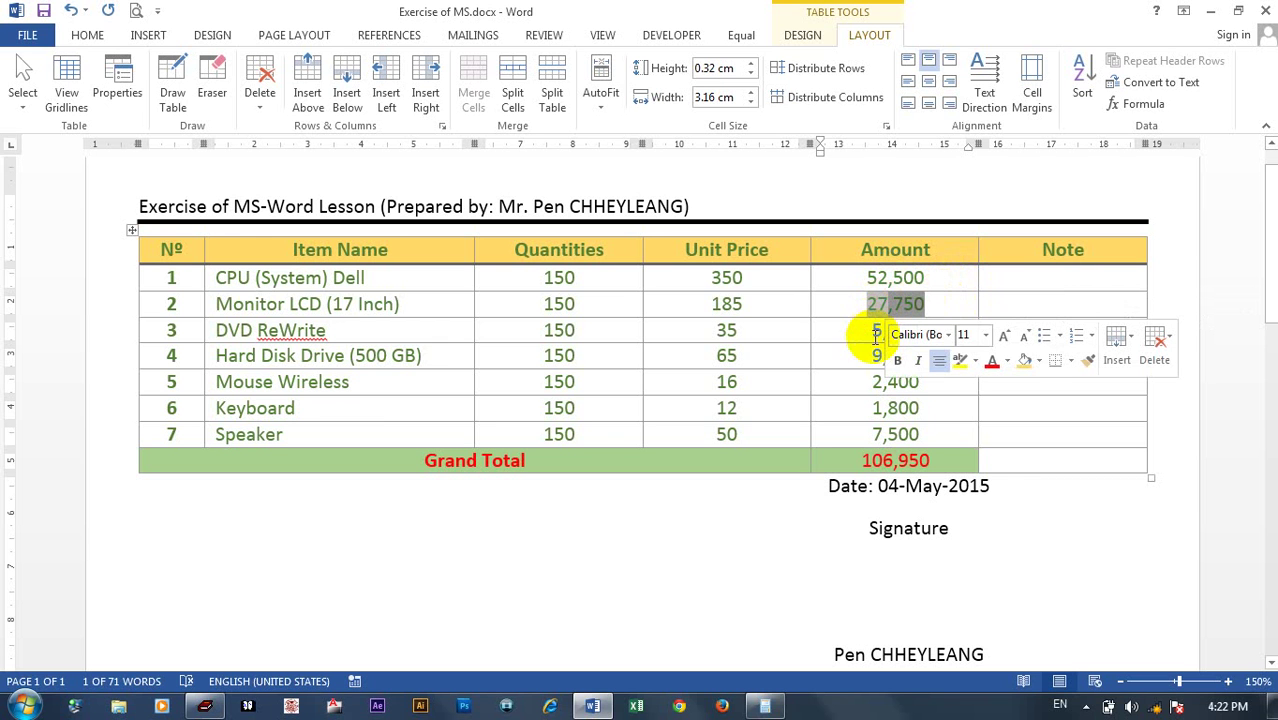
double_click(873, 331)
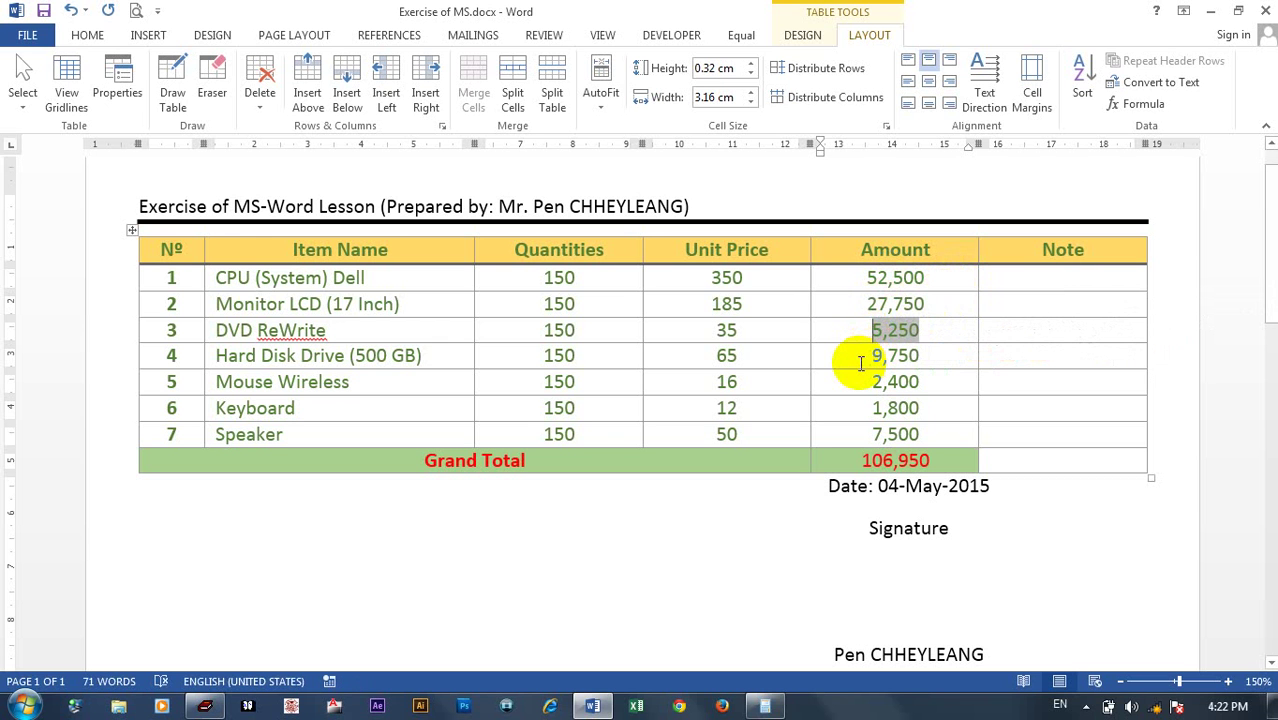
double_click(860, 357)
double_click(860, 382)
double_click(860, 434)
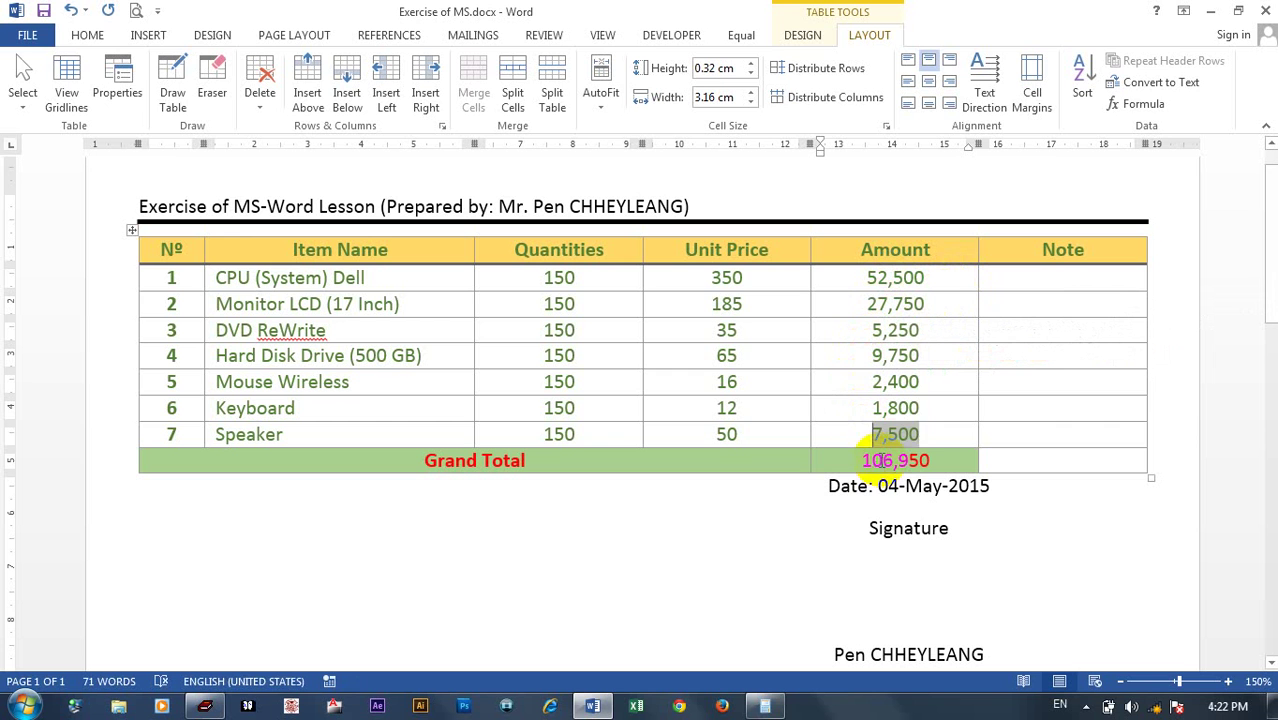
left_click_drag(930, 462, 858, 465)
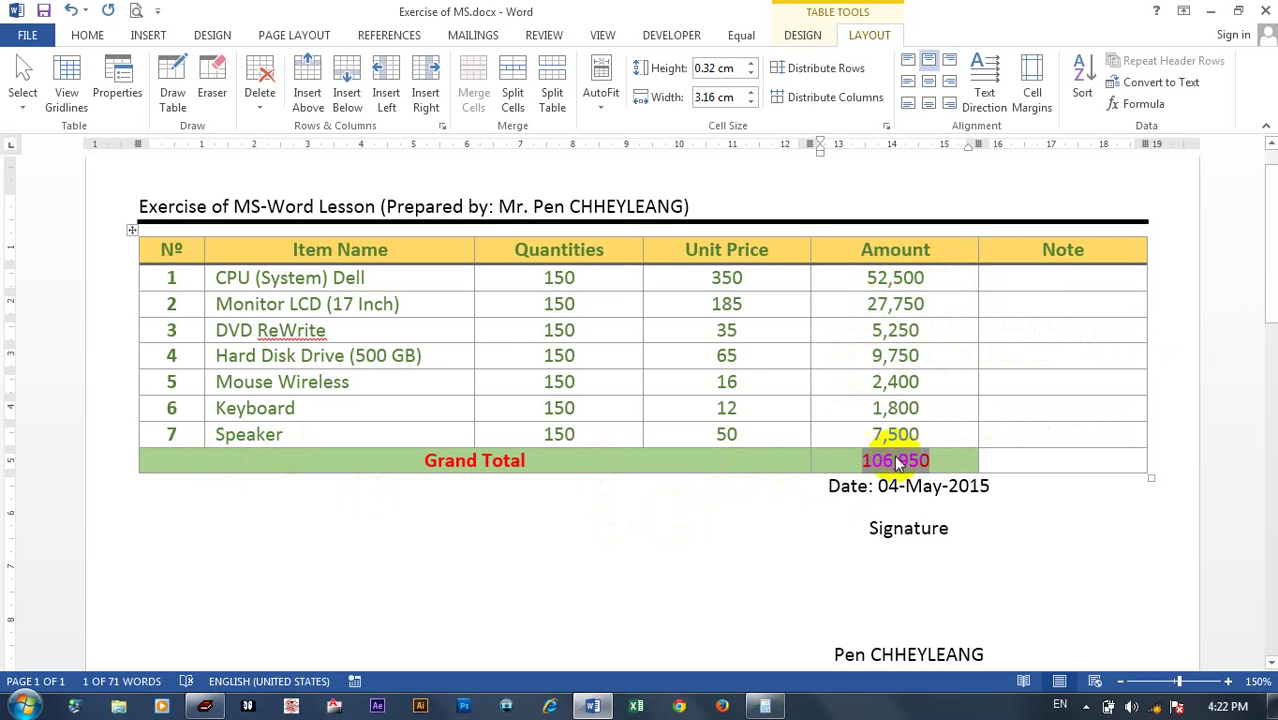
left_click(950, 463)
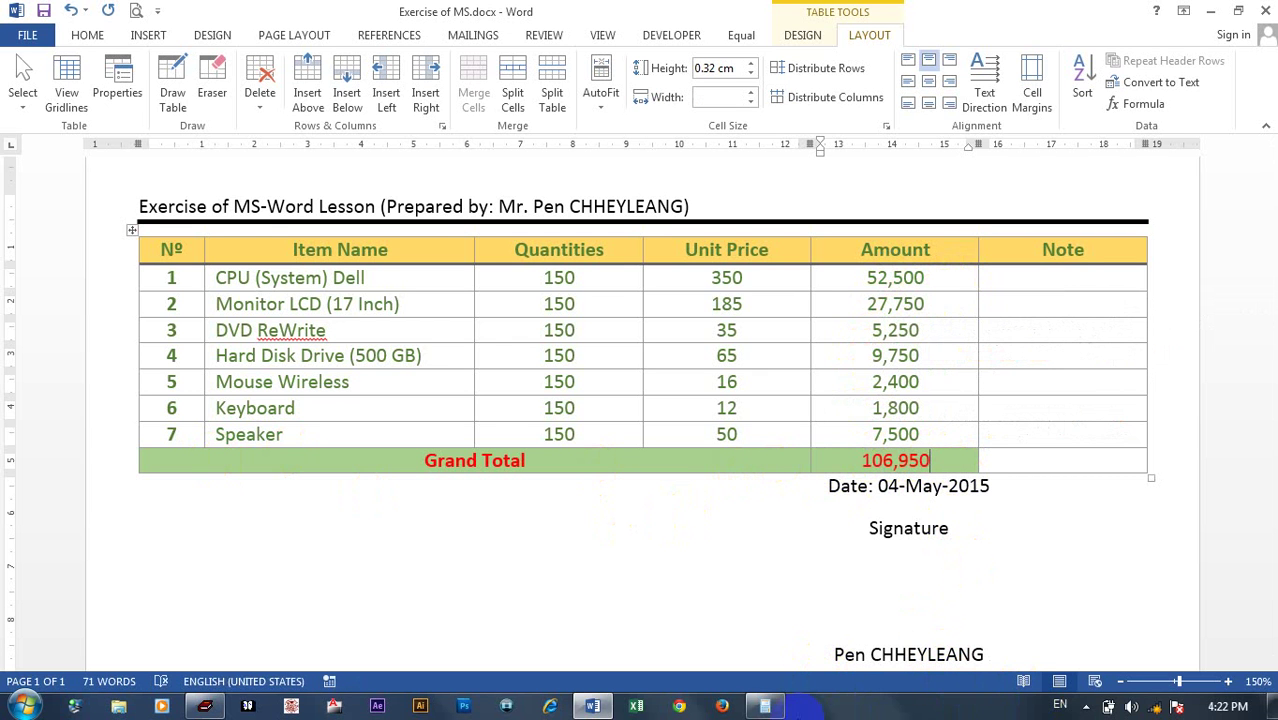
left_click(1086, 706)
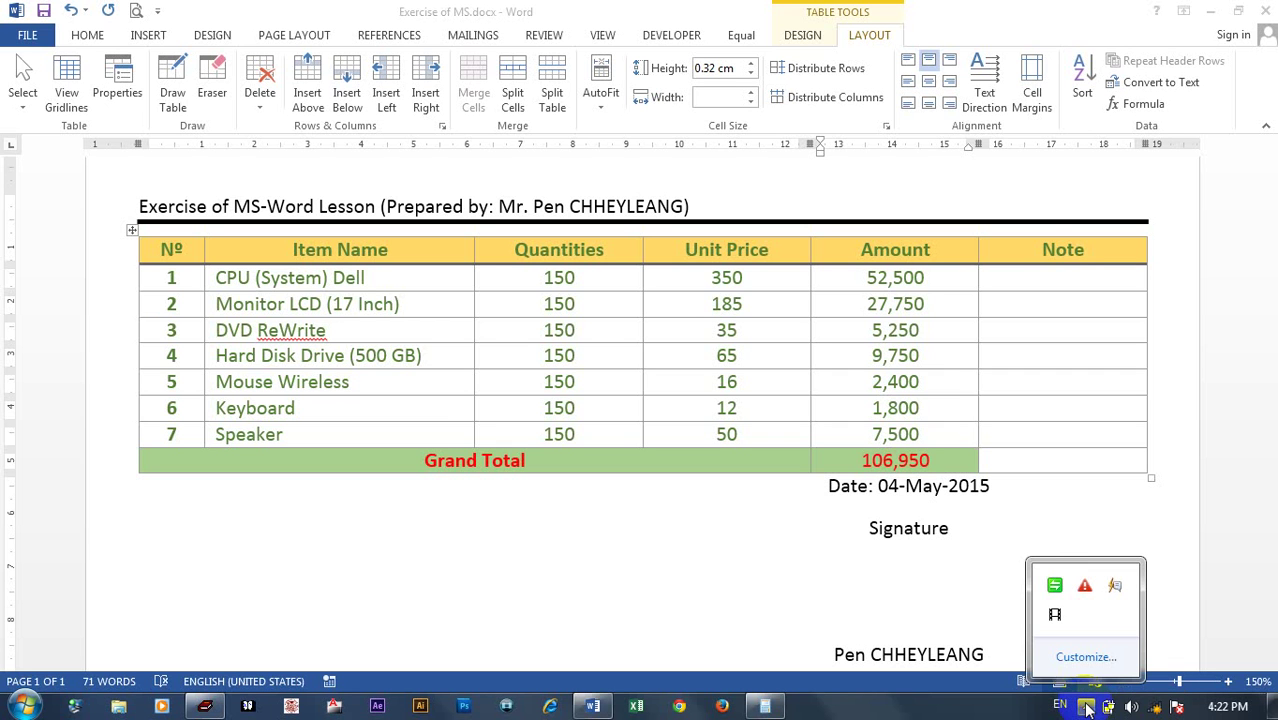
left_click(1013, 711)
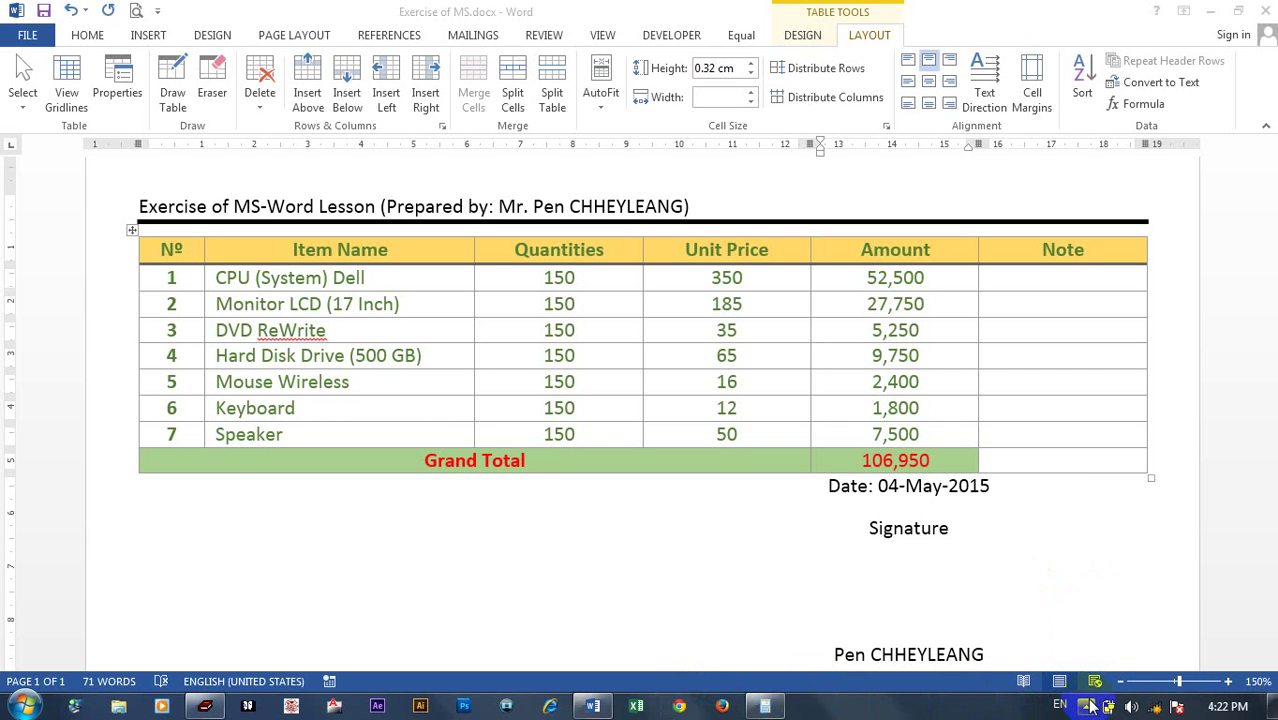
left_click(1088, 706)
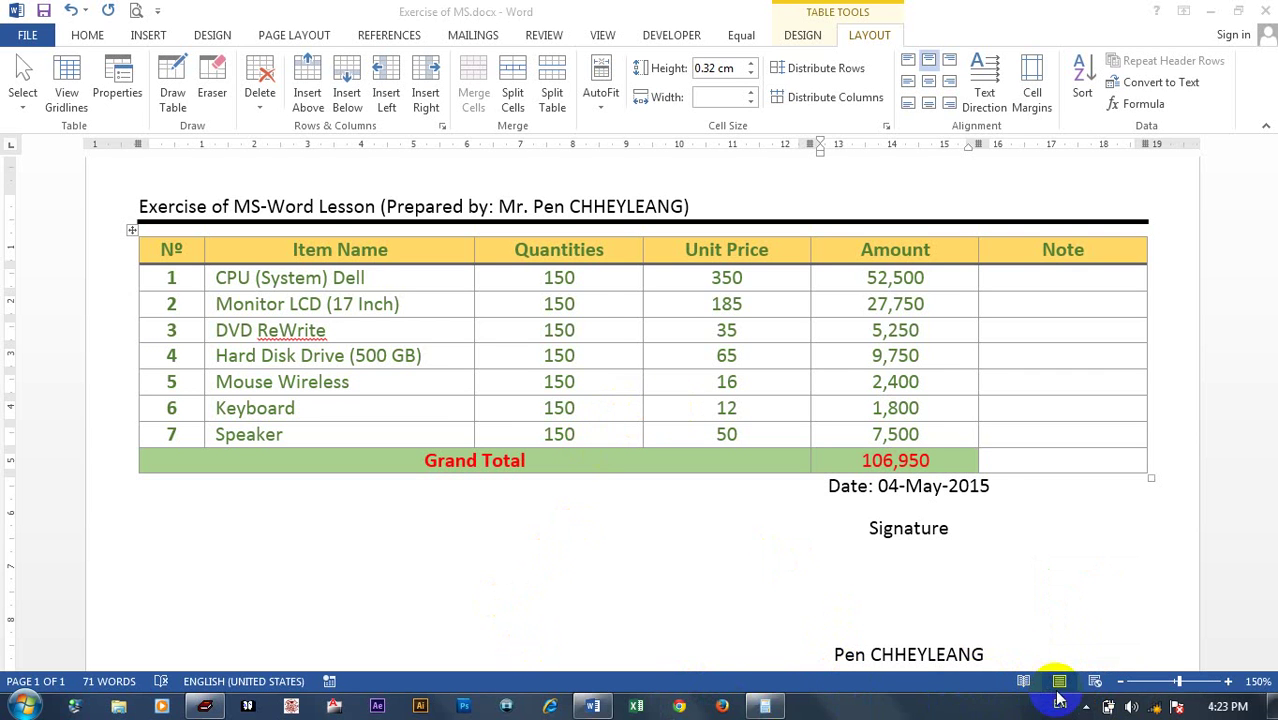
left_click(1085, 706)
left_click(579, 629)
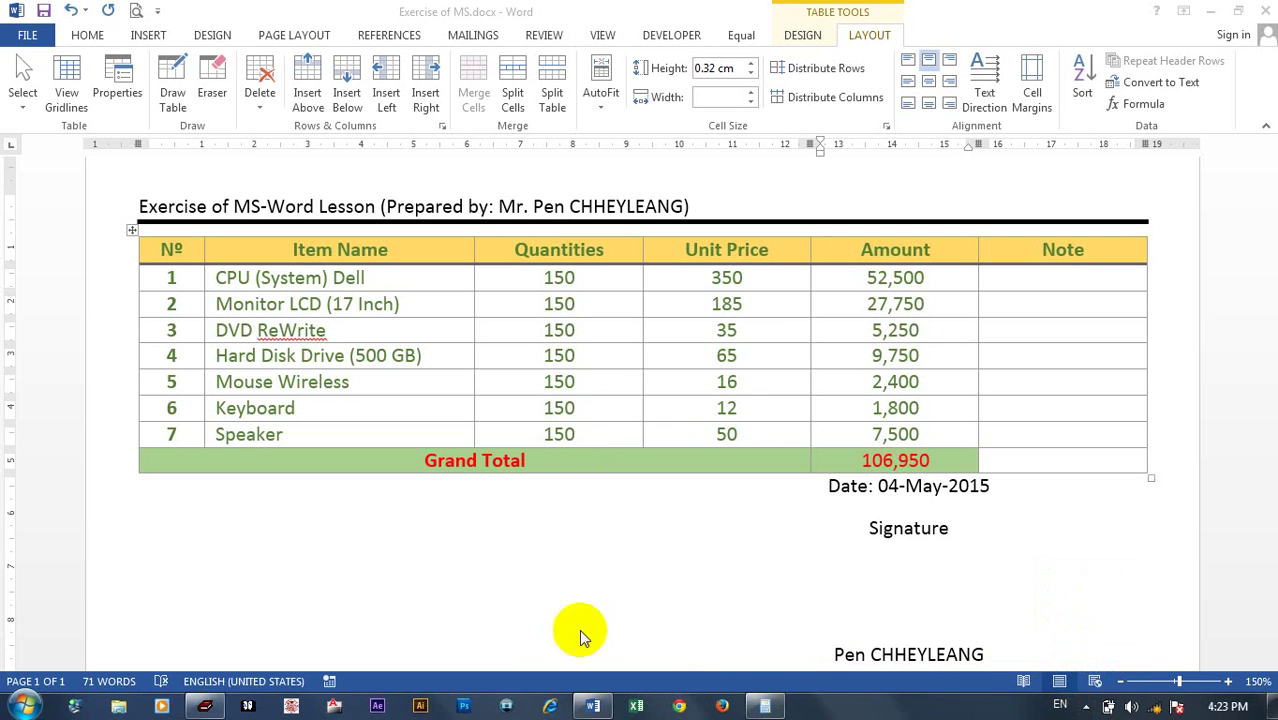
left_click_drag(755, 420, 735, 432)
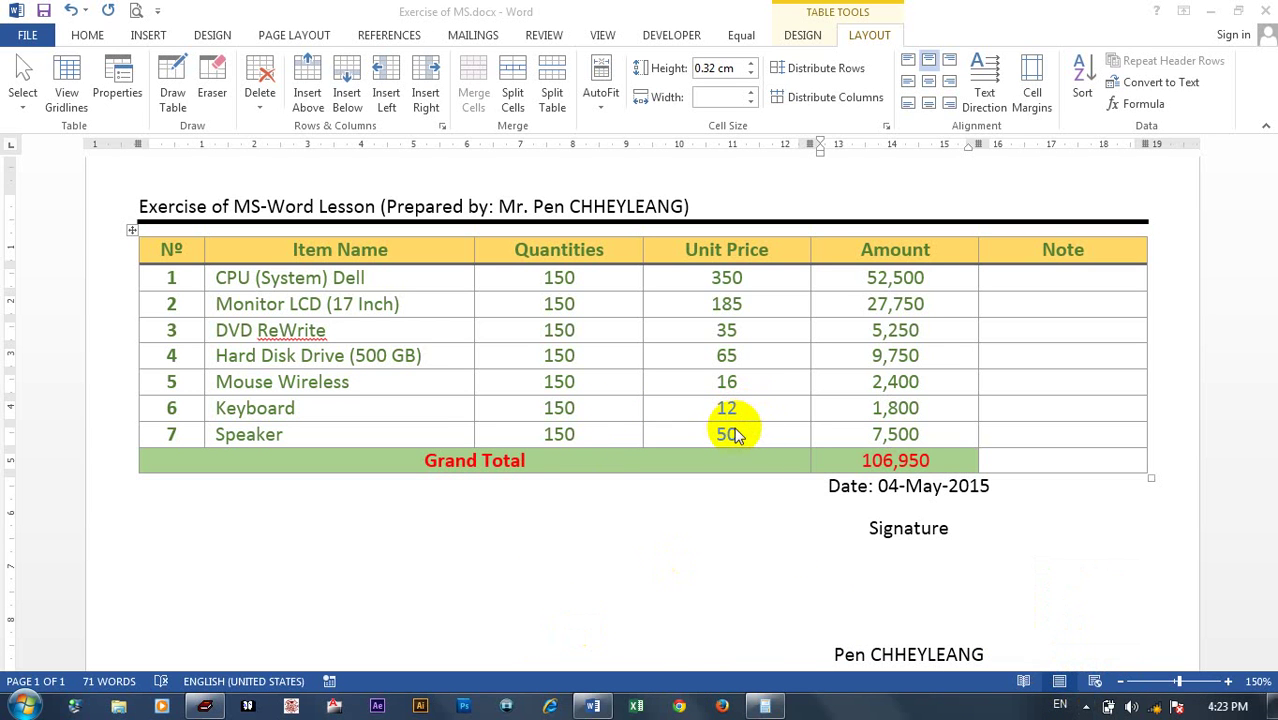